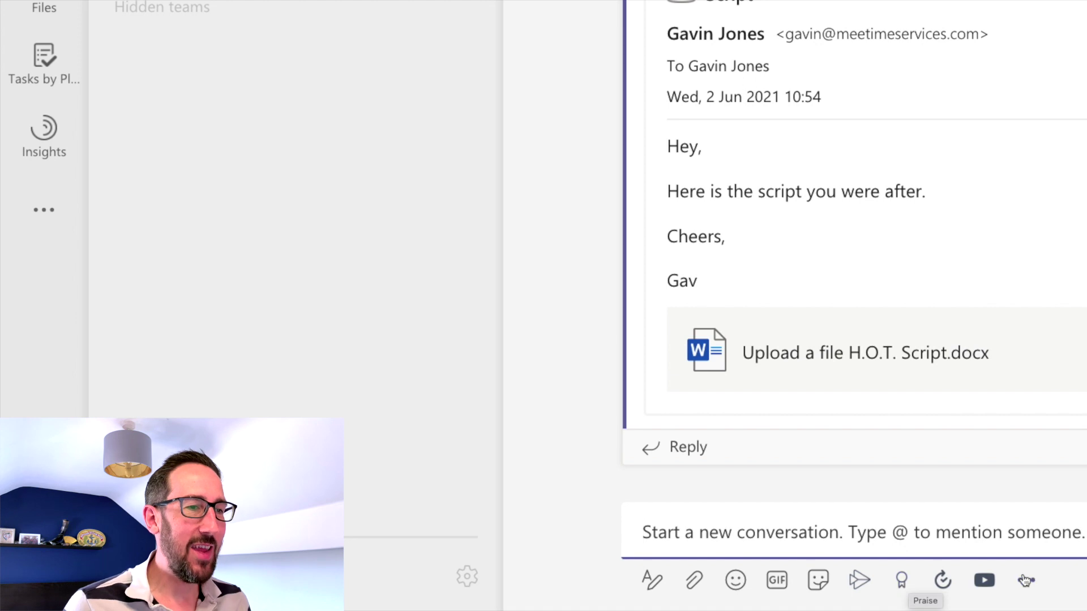
# Start a praise in a new conversation in the channel and choose the Awesome badge.
pyautogui.click(1026, 580)
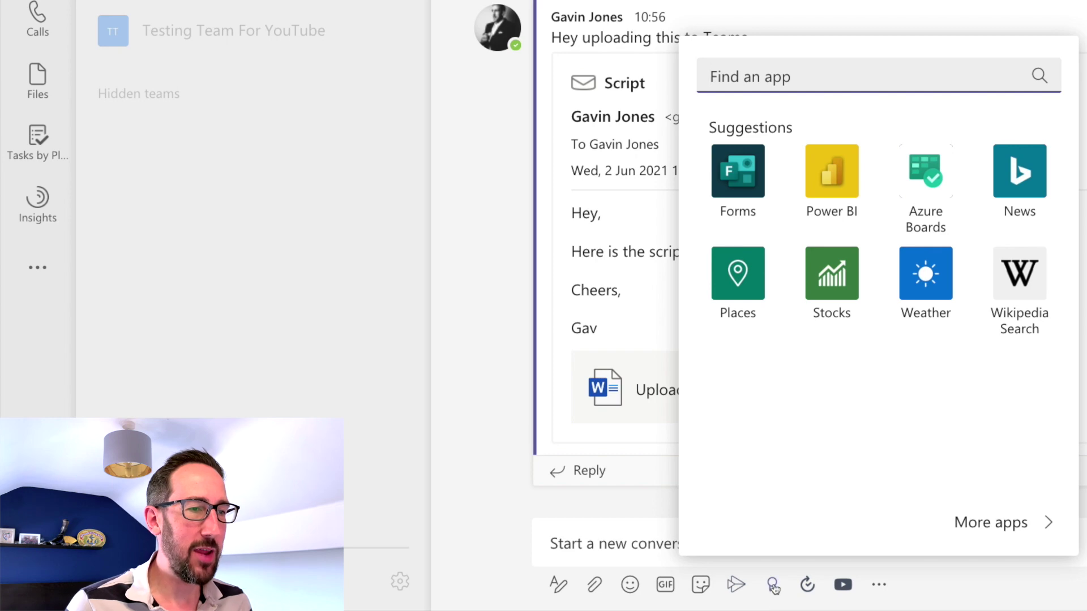
pyautogui.click(772, 585)
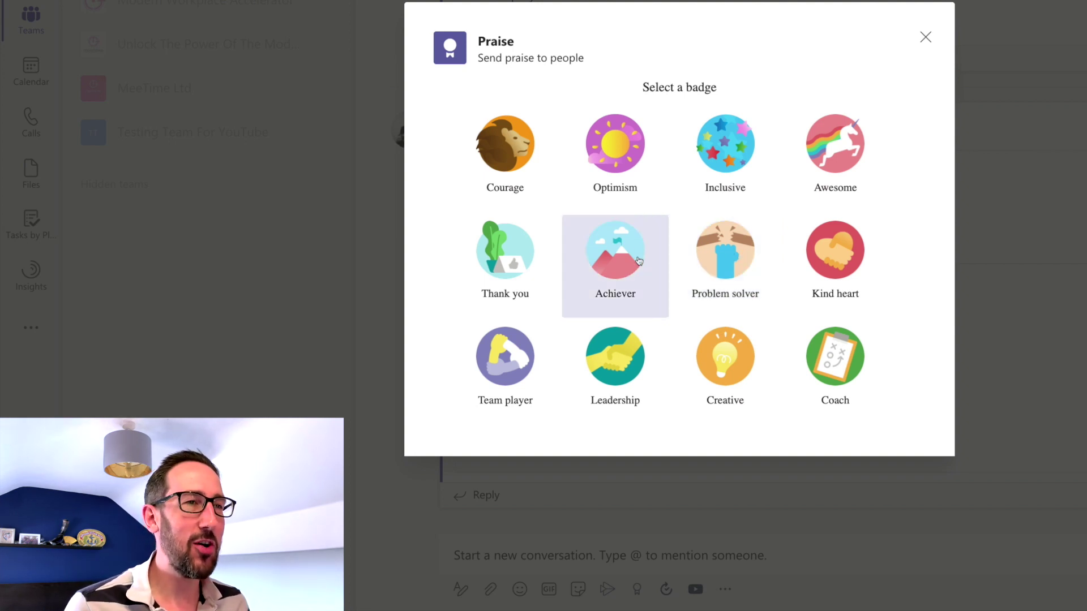
pyautogui.click(848, 160)
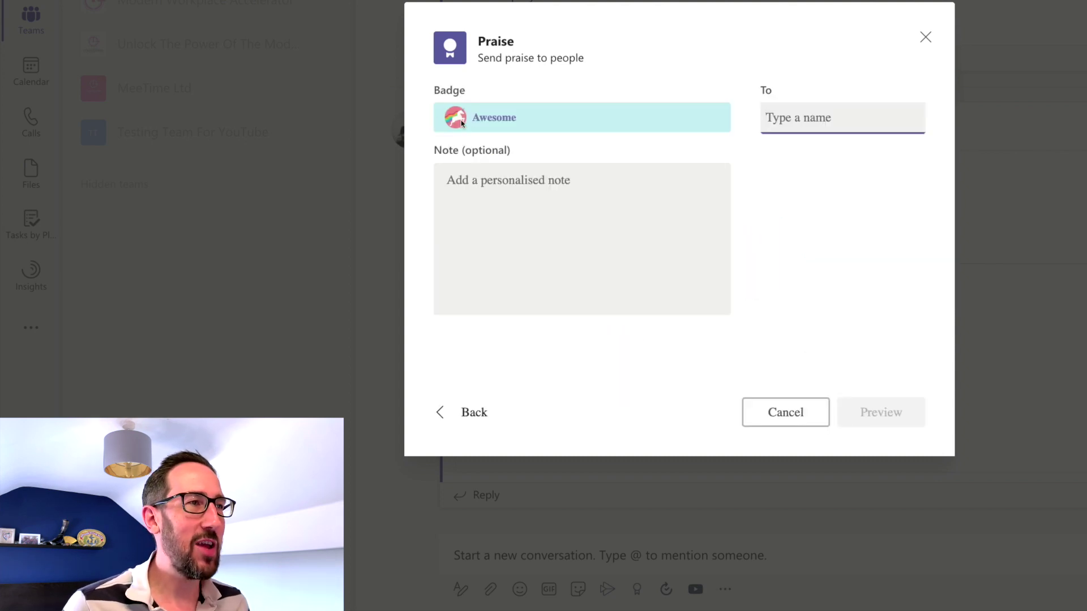
# Add the personalised note "agdfgsdfg", "dfgsdf" and, after a blank line, "dfsgsdfg" to the Awesome praise.
pyautogui.click(507, 182)
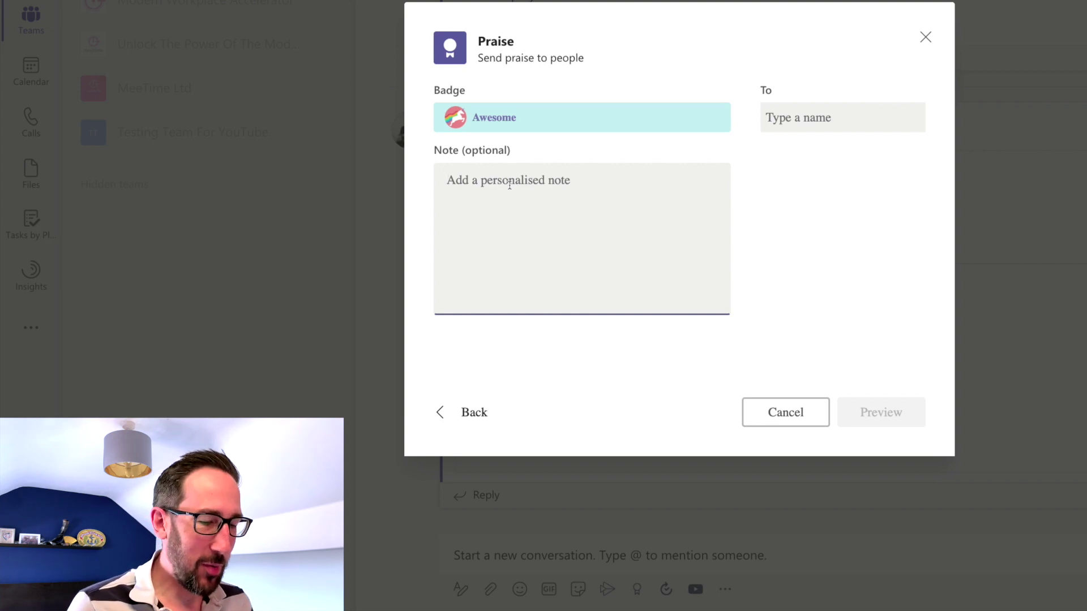
pyautogui.write('agdfgsd')
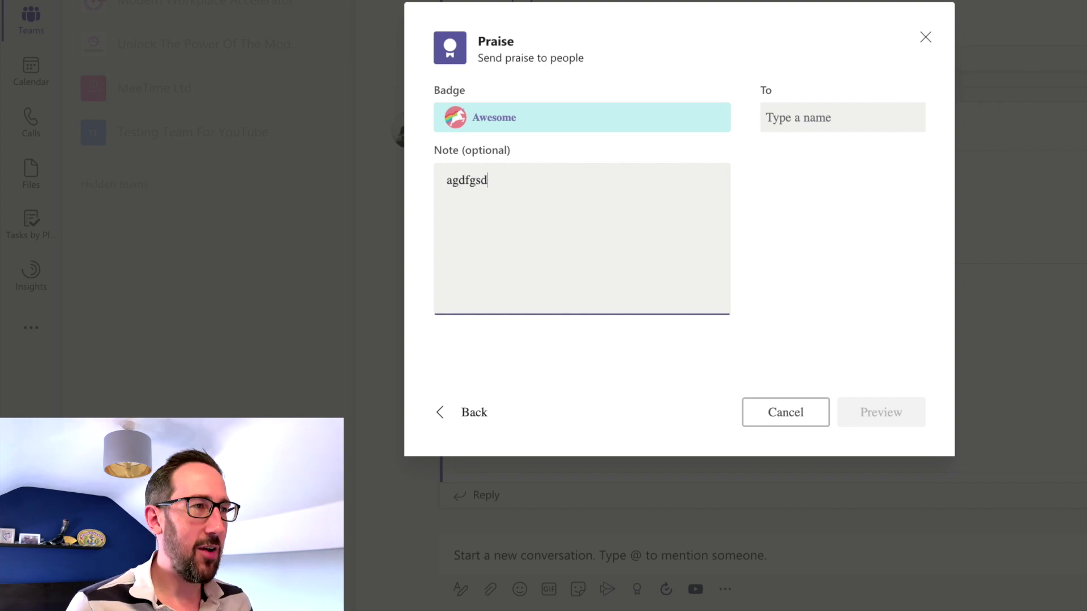
pyautogui.write('fg')
pyautogui.press('Return')
pyautogui.write('dfgsdf')
pyautogui.press('Return')
pyautogui.press('Return')
pyautogui.write('dfsgsdfg')
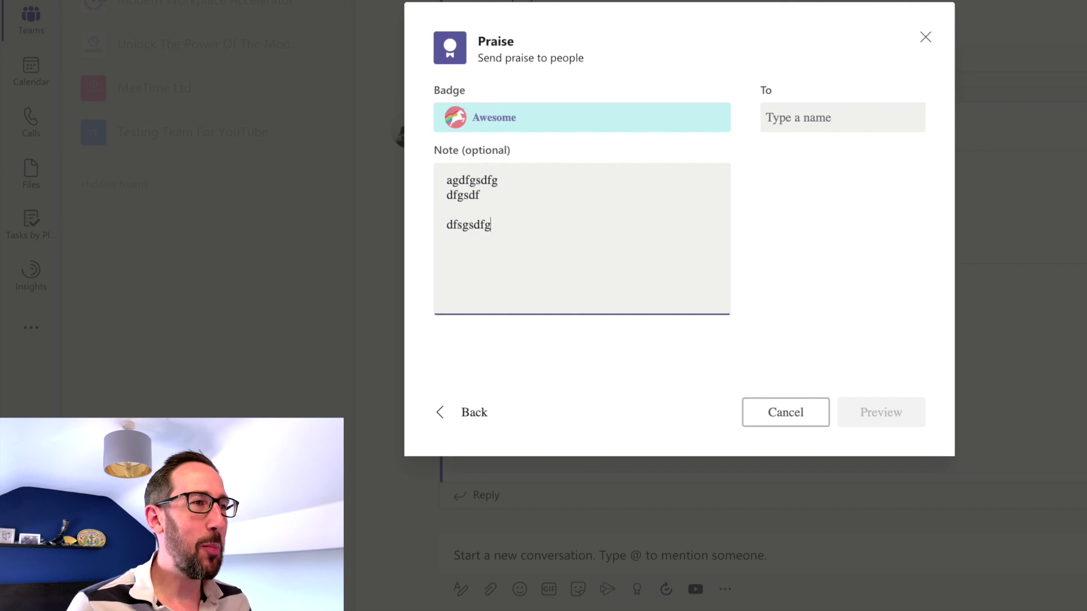
# Try to find the praise recipient by first name and close the praise form without sending.
pyautogui.click(789, 123)
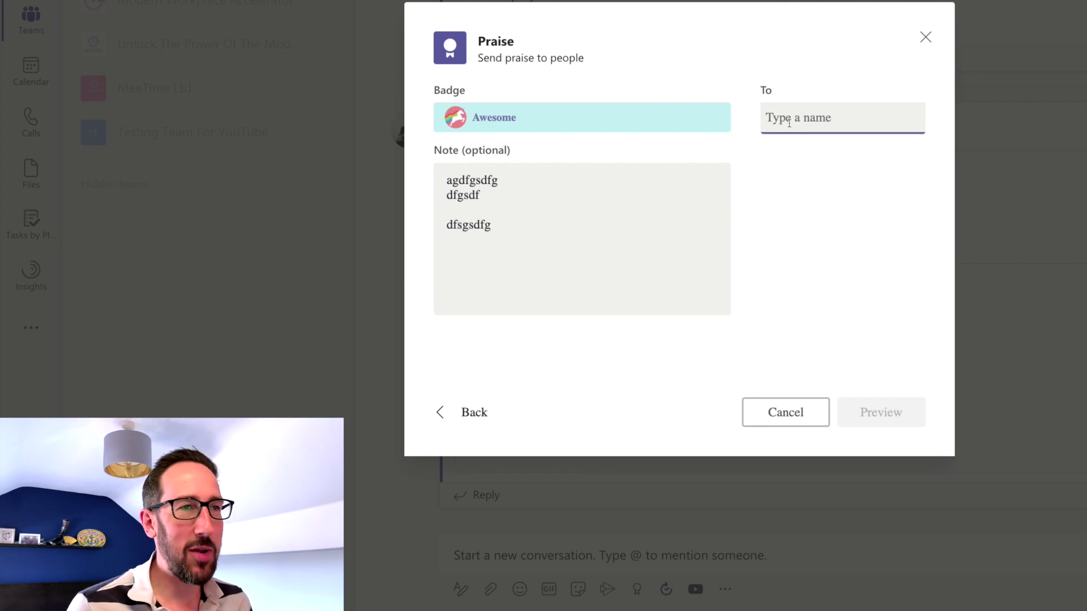
pyautogui.write('gav')
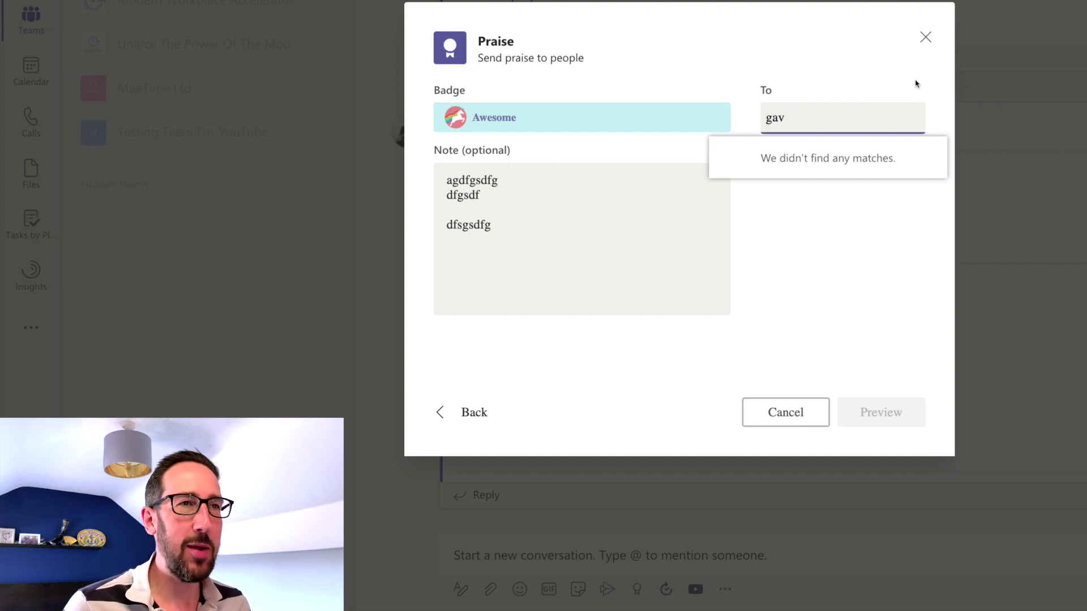
pyautogui.click(925, 38)
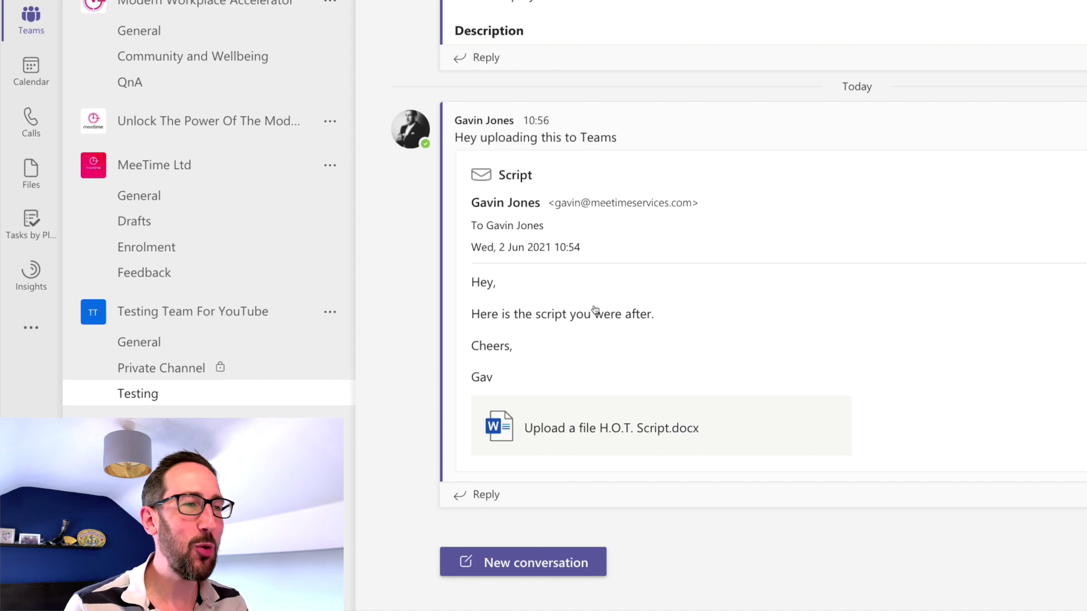
# Start a praise with the Courage badge as a reply to the Script email post and close it without sending.
pyautogui.click(484, 496)
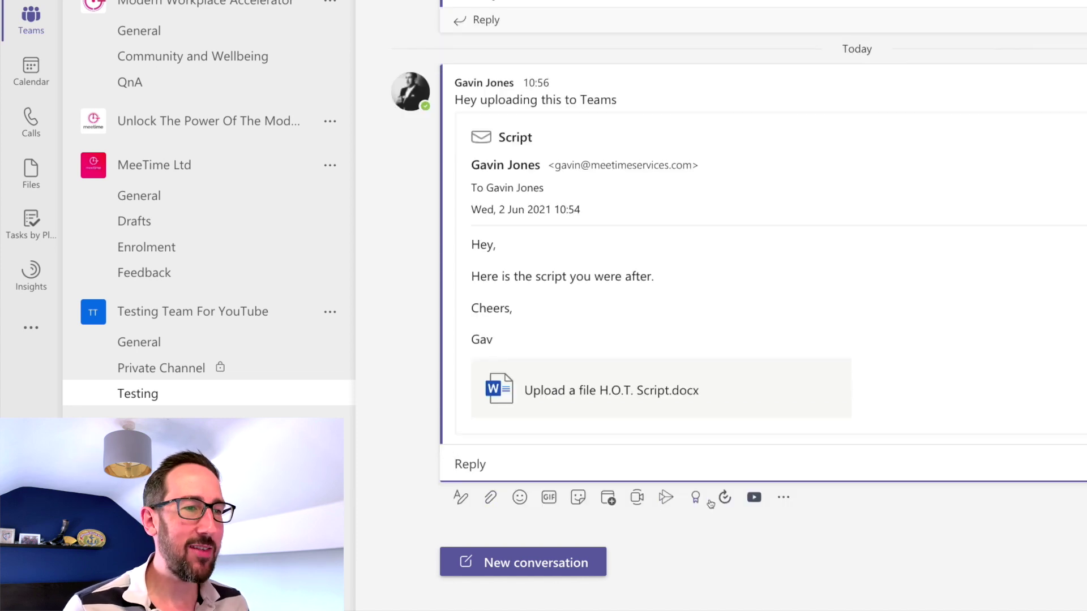
pyautogui.click(698, 497)
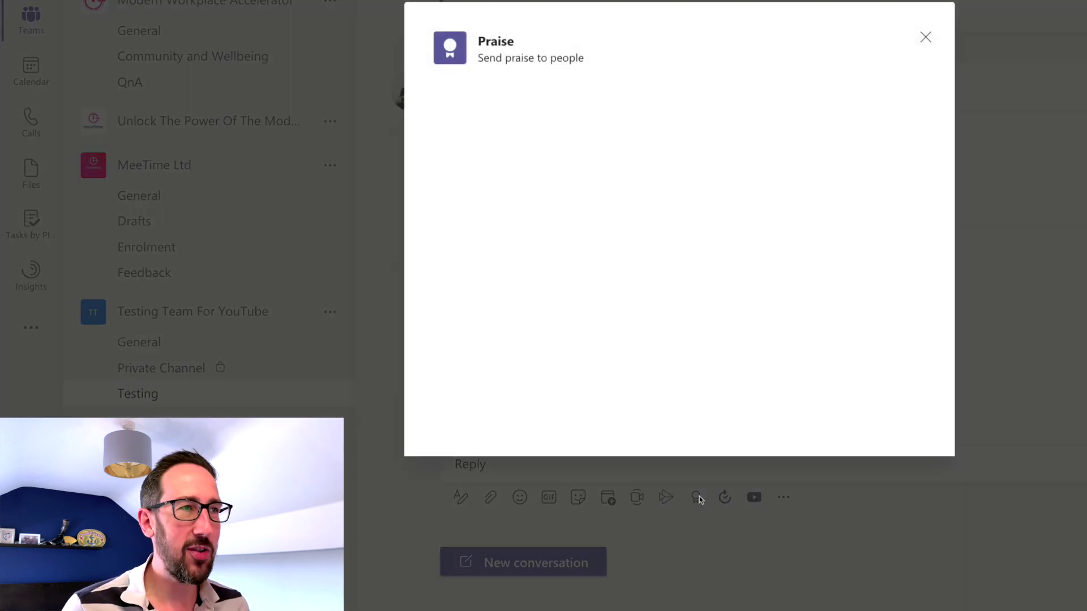
pyautogui.click(530, 200)
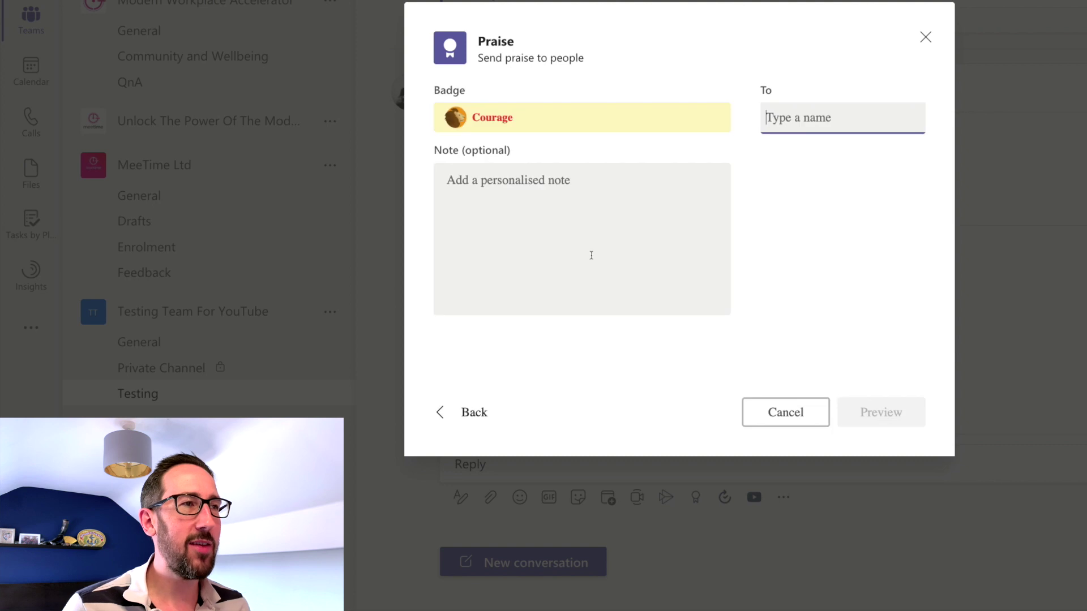
pyautogui.click(505, 198)
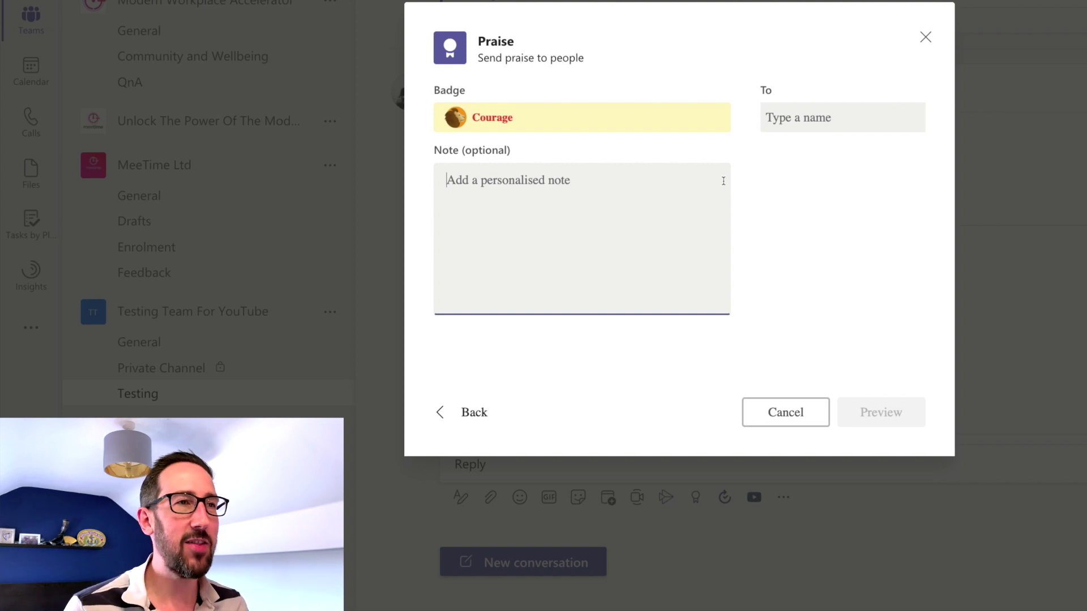
pyautogui.click(799, 111)
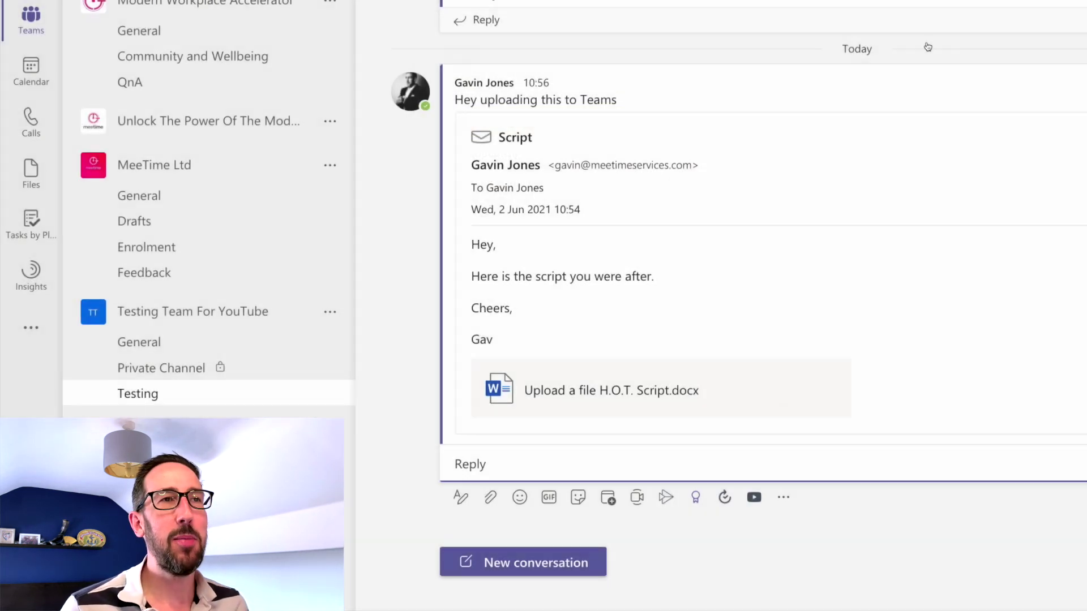
pyautogui.click(925, 38)
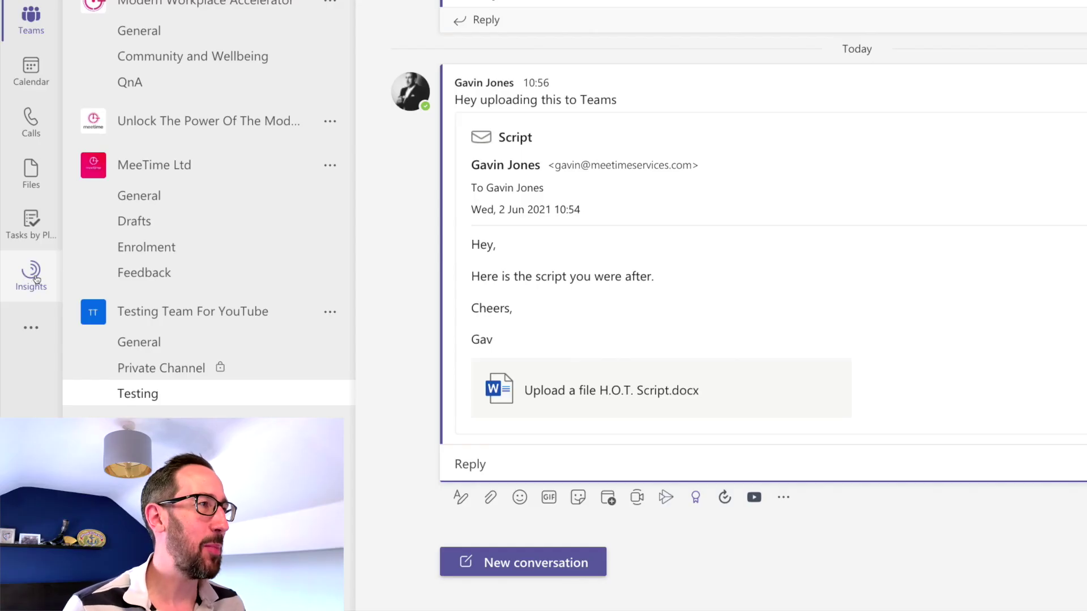
# Open the Insights app and start a praise with the Problem Solver badge addressed to a colleague.
pyautogui.click(31, 328)
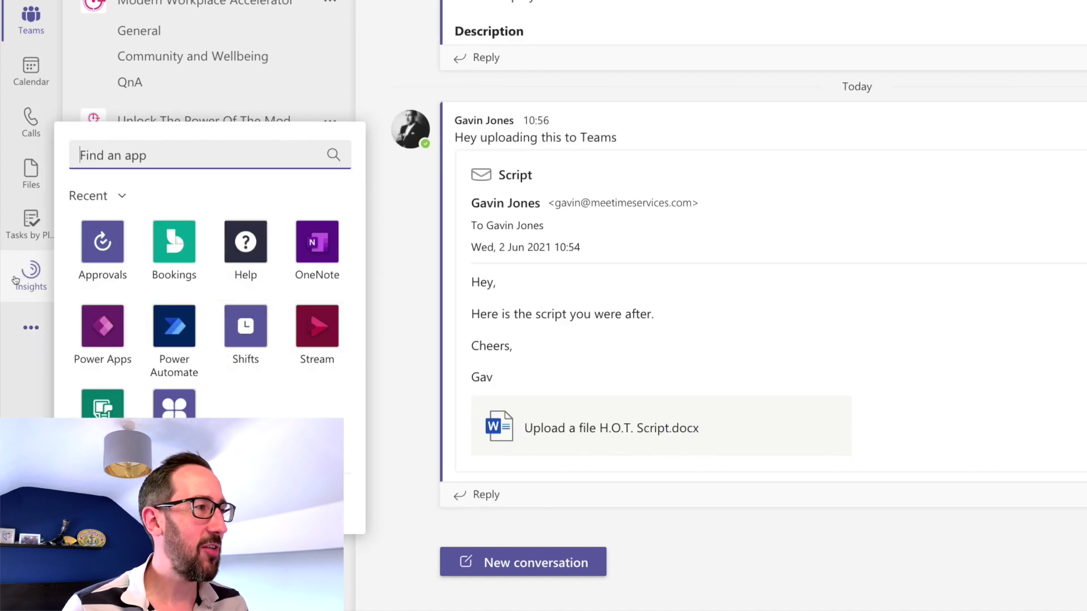
pyautogui.click(33, 275)
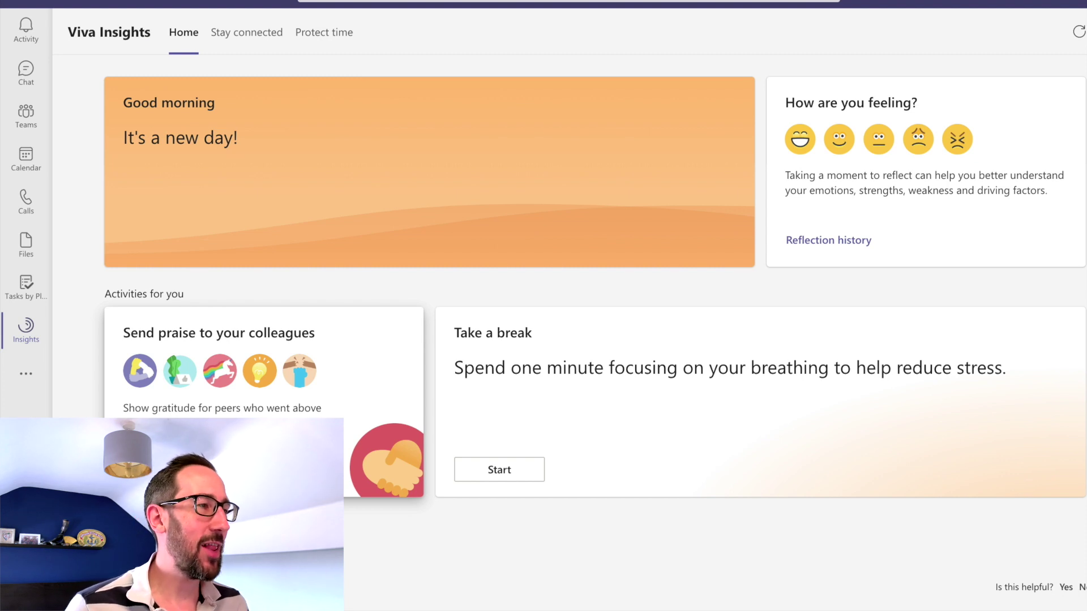
pyautogui.click(168, 469)
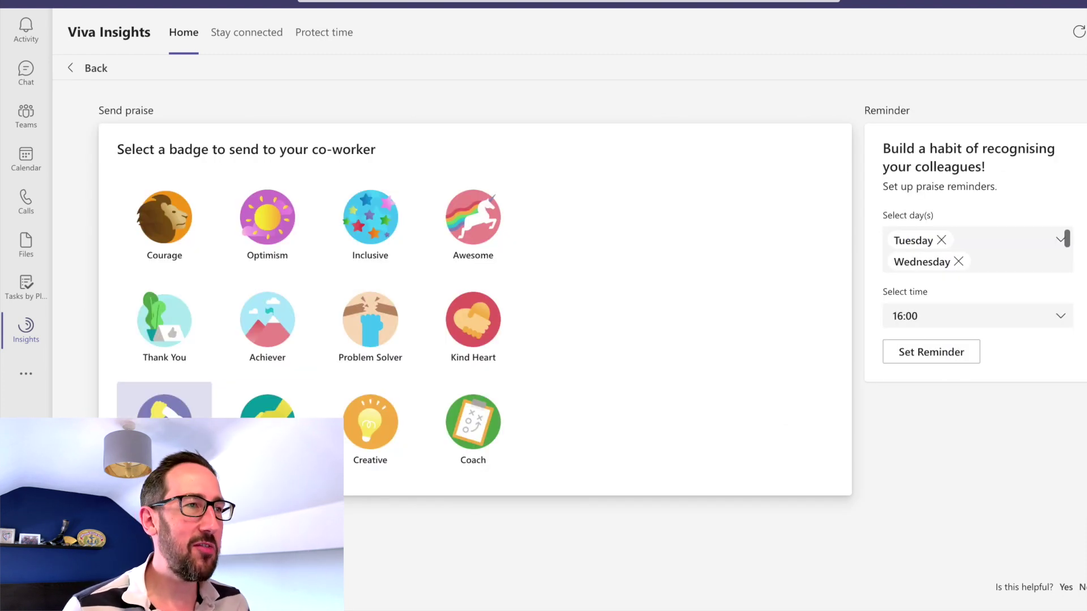
pyautogui.click(358, 338)
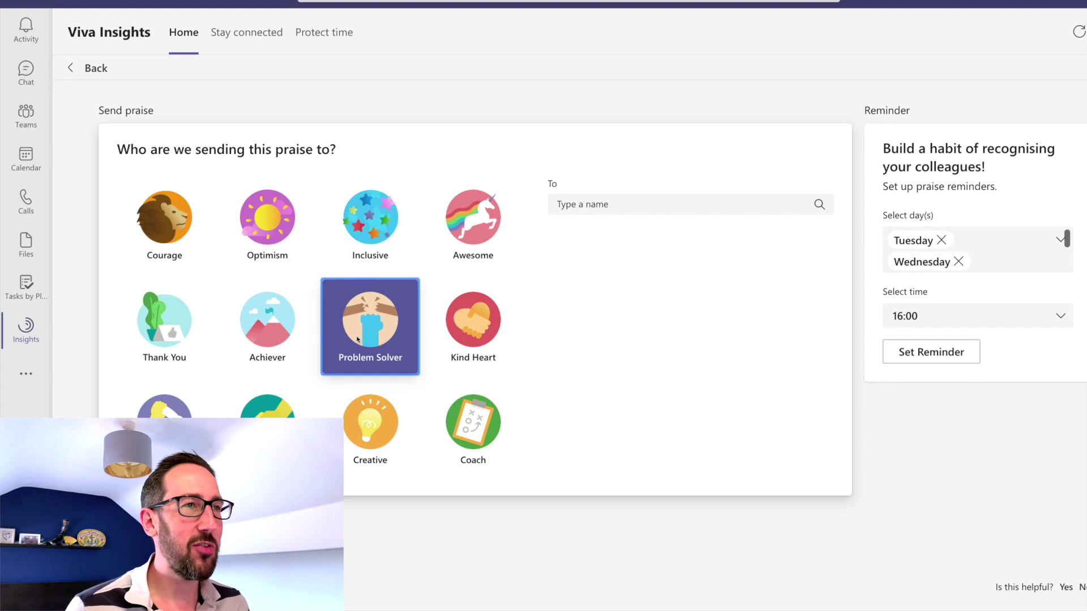
pyautogui.click(607, 201)
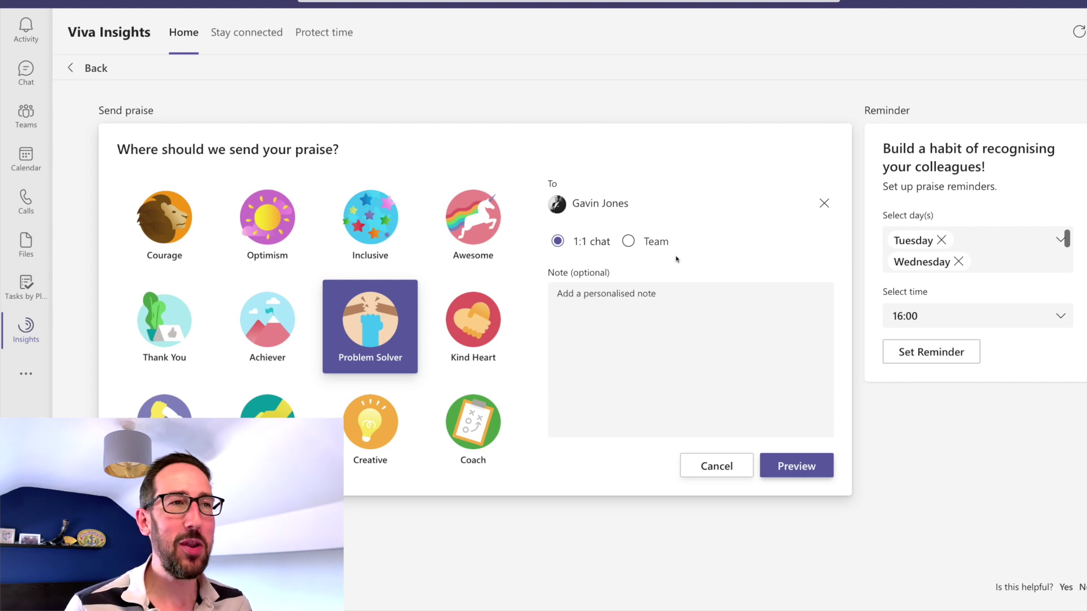
# Direct the praise to the Testing channel of Testing Team For YouTube with the note "Hello" and preview it.
pyautogui.click(628, 242)
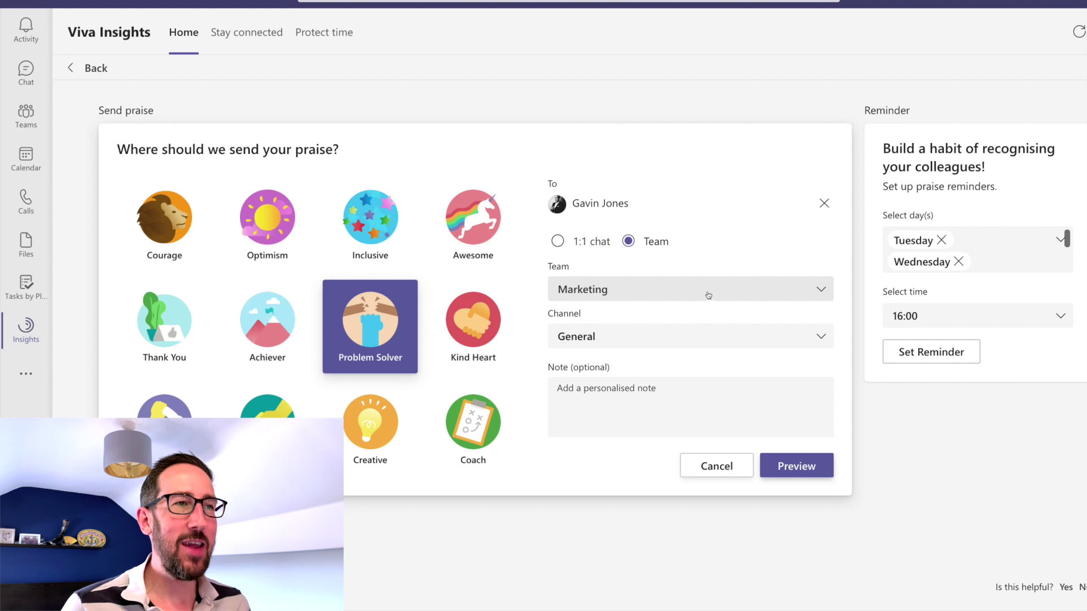
pyautogui.click(656, 289)
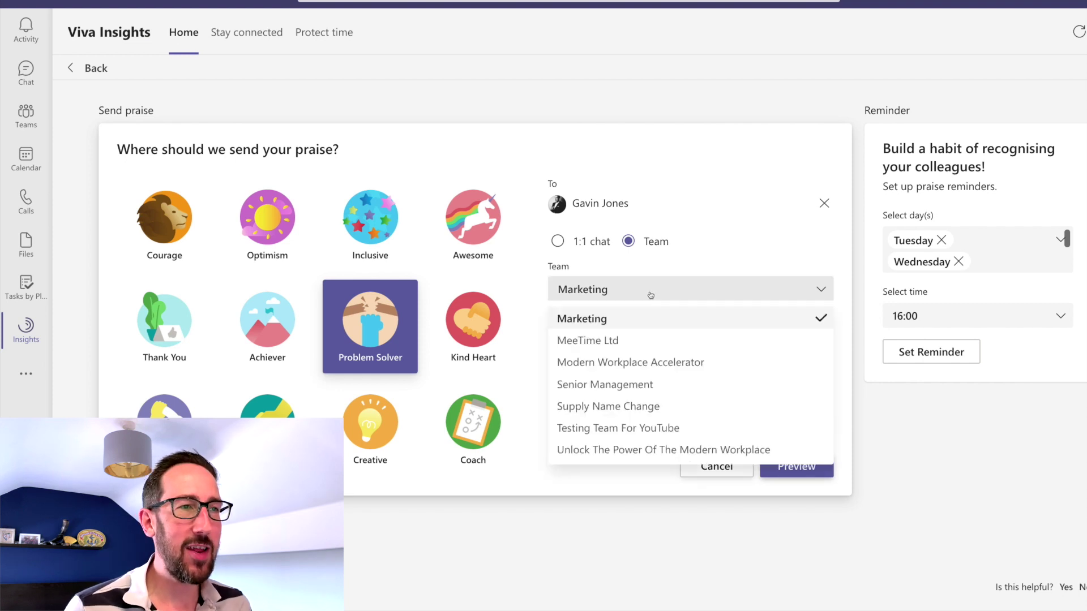
pyautogui.click(623, 428)
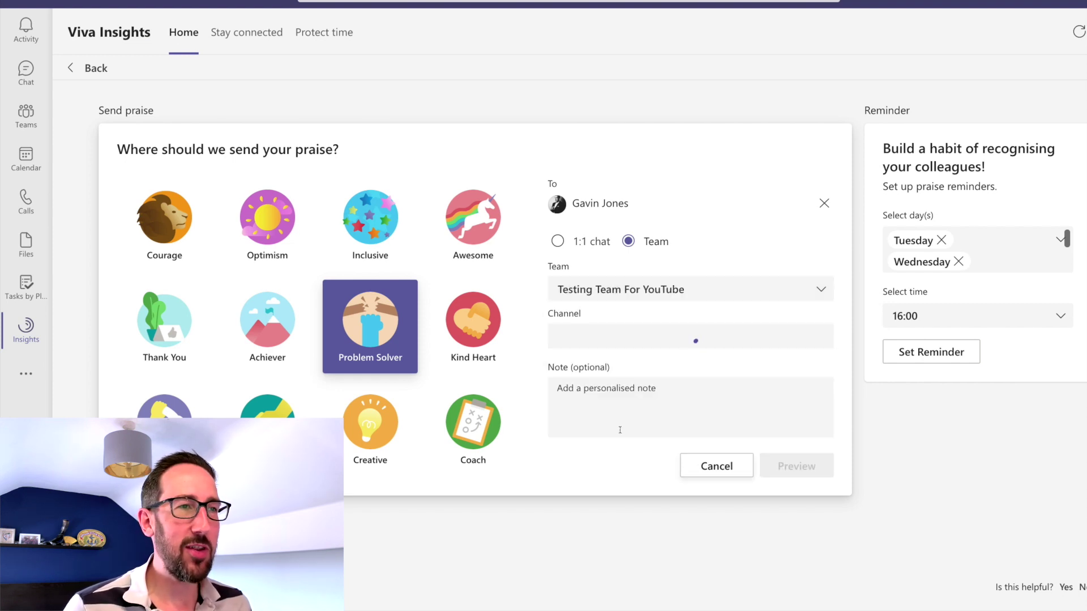
pyautogui.click(629, 338)
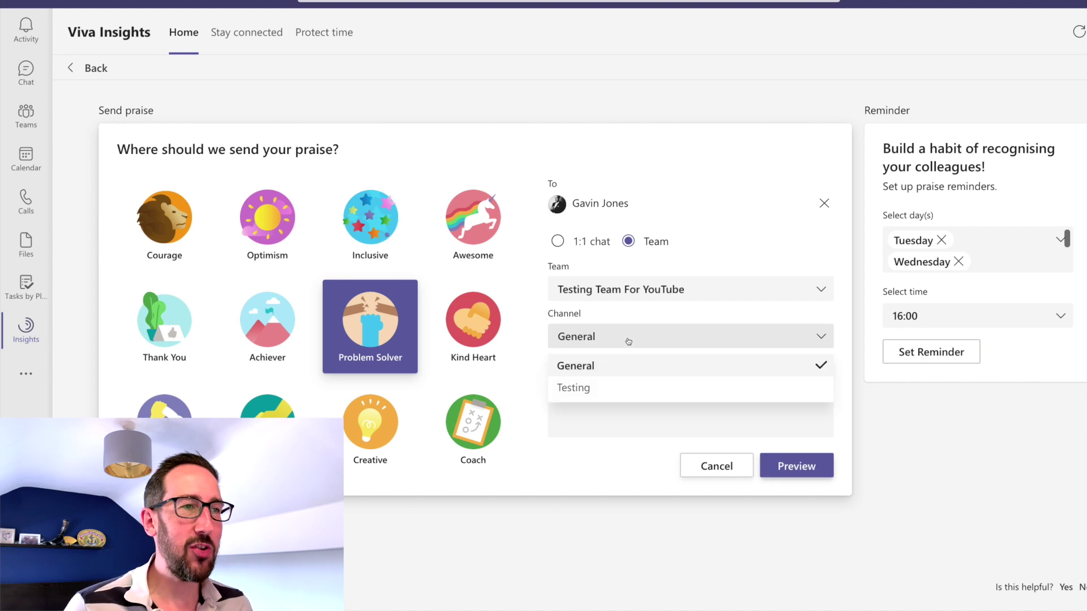
pyautogui.click(624, 390)
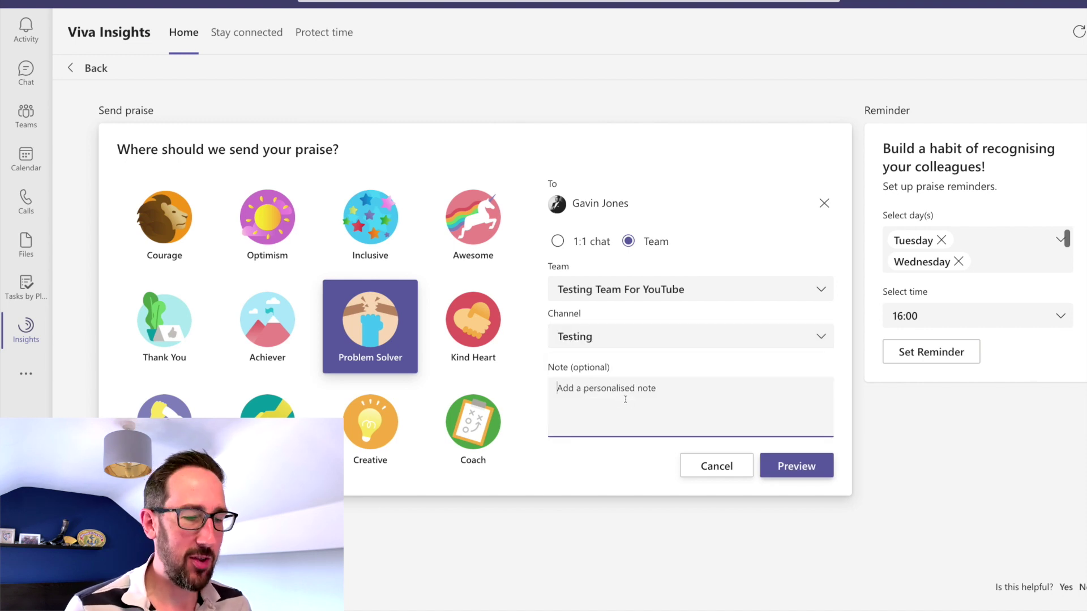
pyautogui.write('Hello')
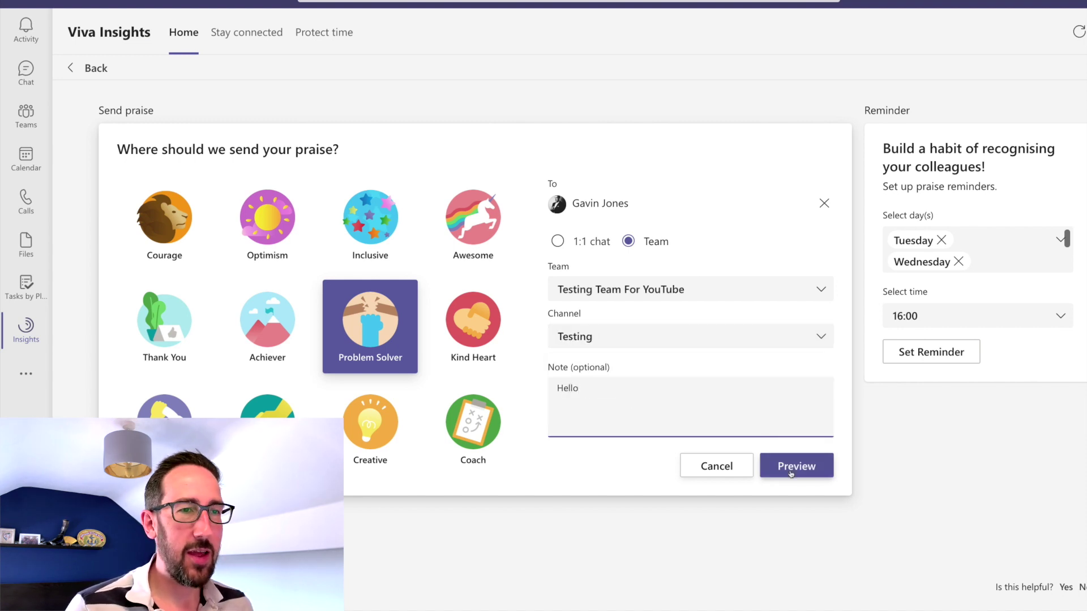
pyautogui.click(791, 472)
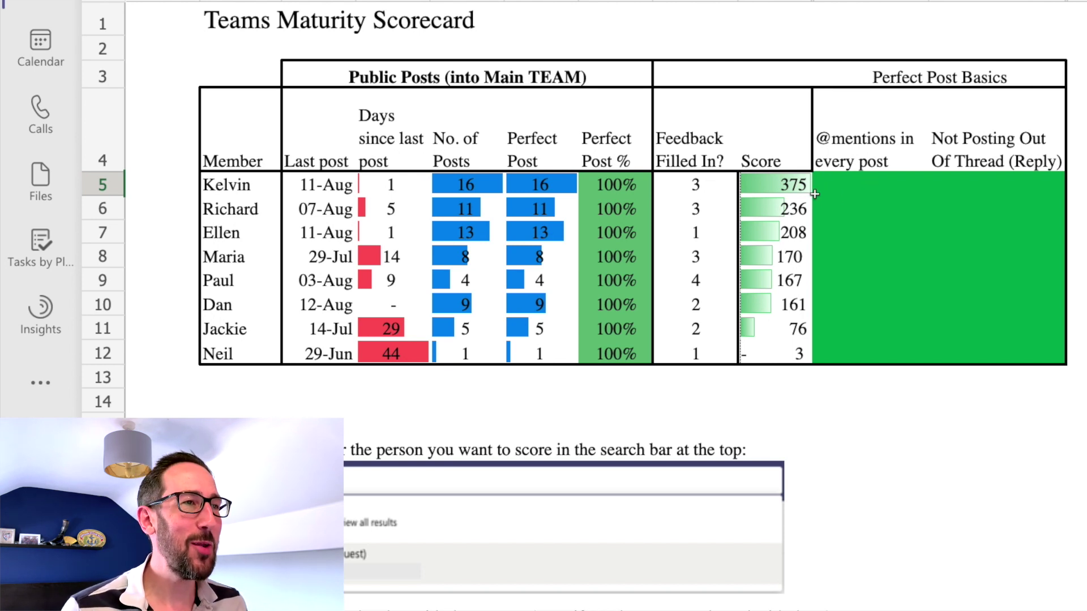
# Examine the first member's score in the Teams Maturity Scorecard and their Perfect Post Basics results.
pyautogui.click(794, 184)
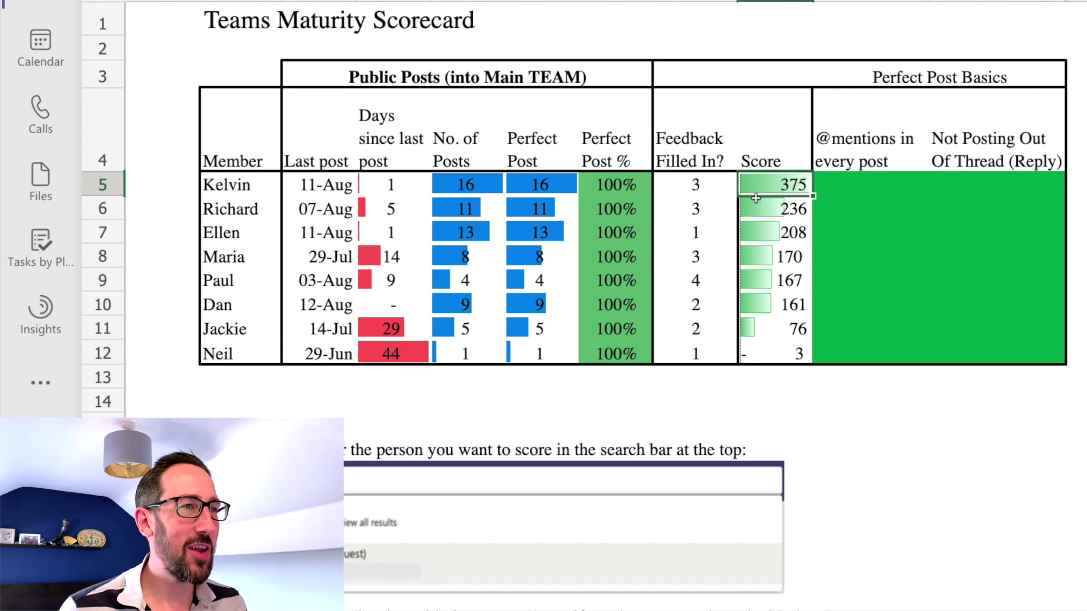
pyautogui.click(876, 201)
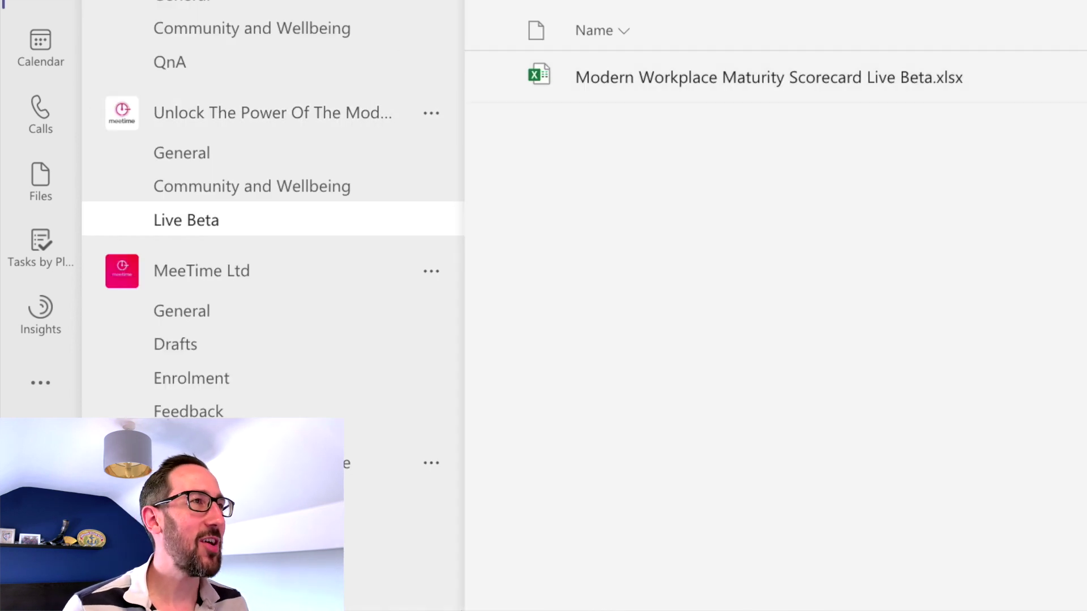
# Search for a colleague by first name and view the activity history in their chat.
pyautogui.hotkey('ctrl', 'e')
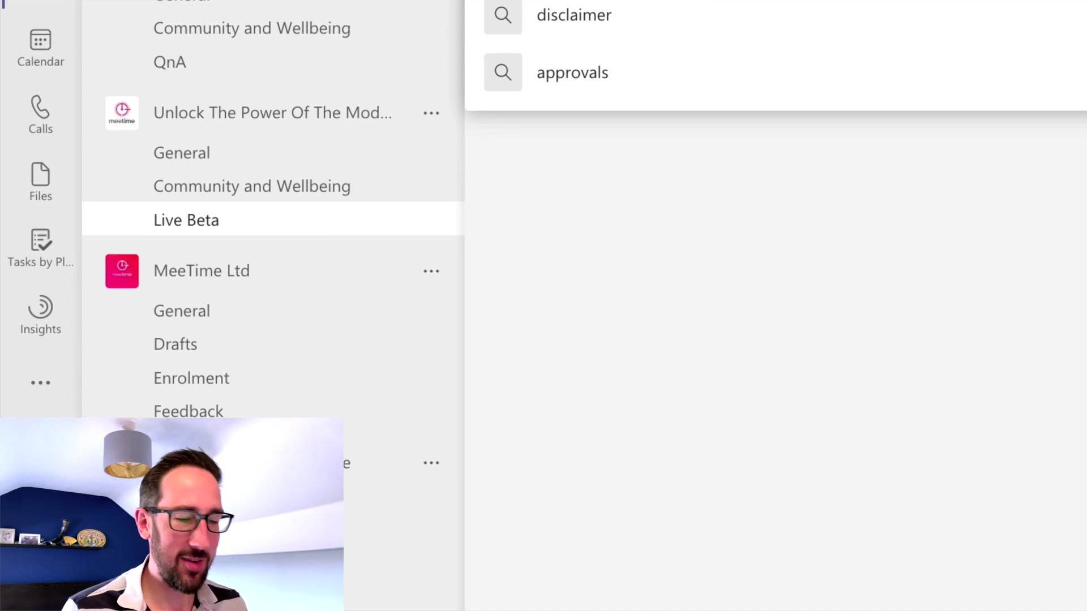
pyautogui.write('paul')
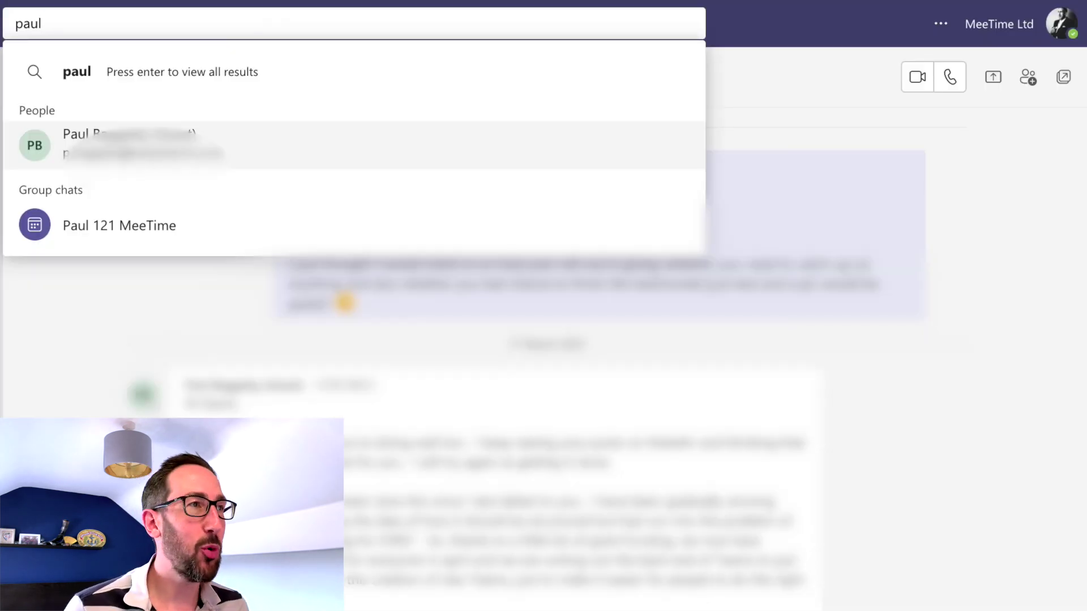
pyautogui.click(140, 146)
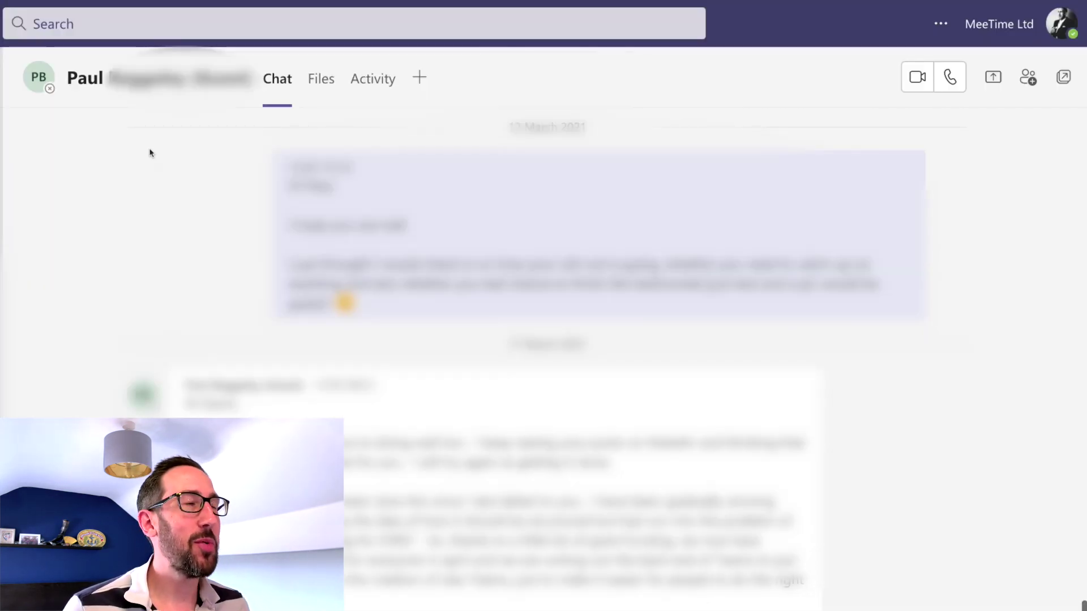
pyautogui.click(371, 89)
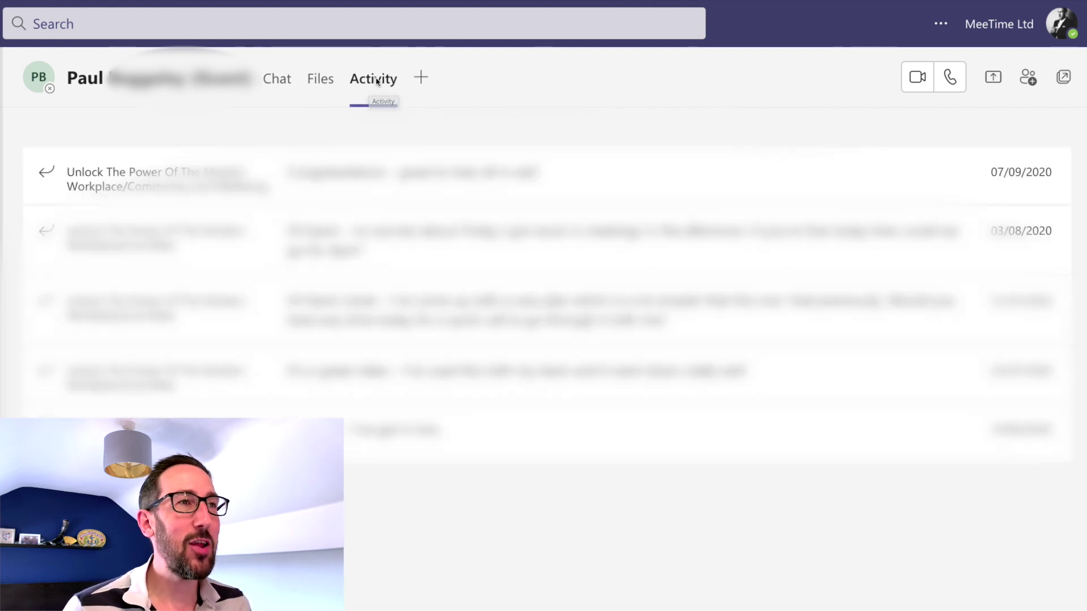
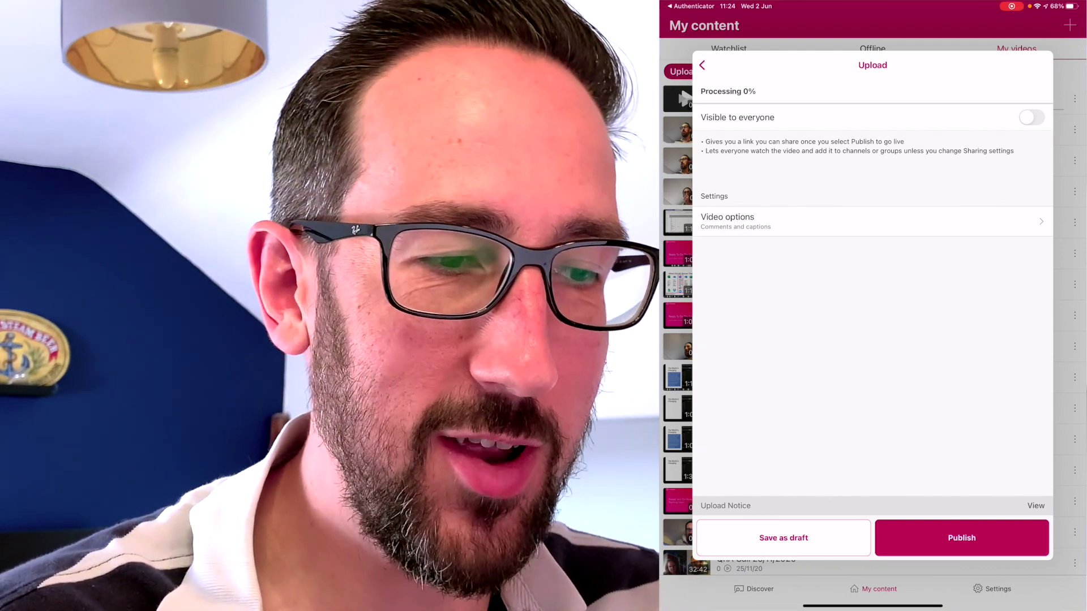
# Switch to the mobile video app's upload form and make the video visible to everyone.
pyautogui.click(1031, 117)
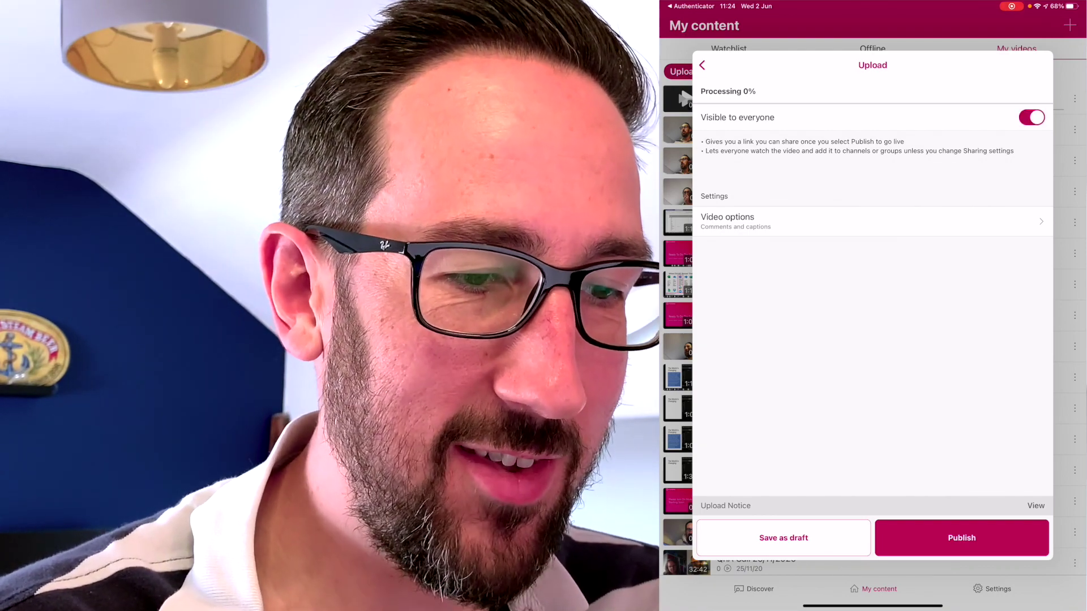
# Turn off the video's visibility to everyone, review its comment and caption options, and publish it.
pyautogui.click(1031, 117)
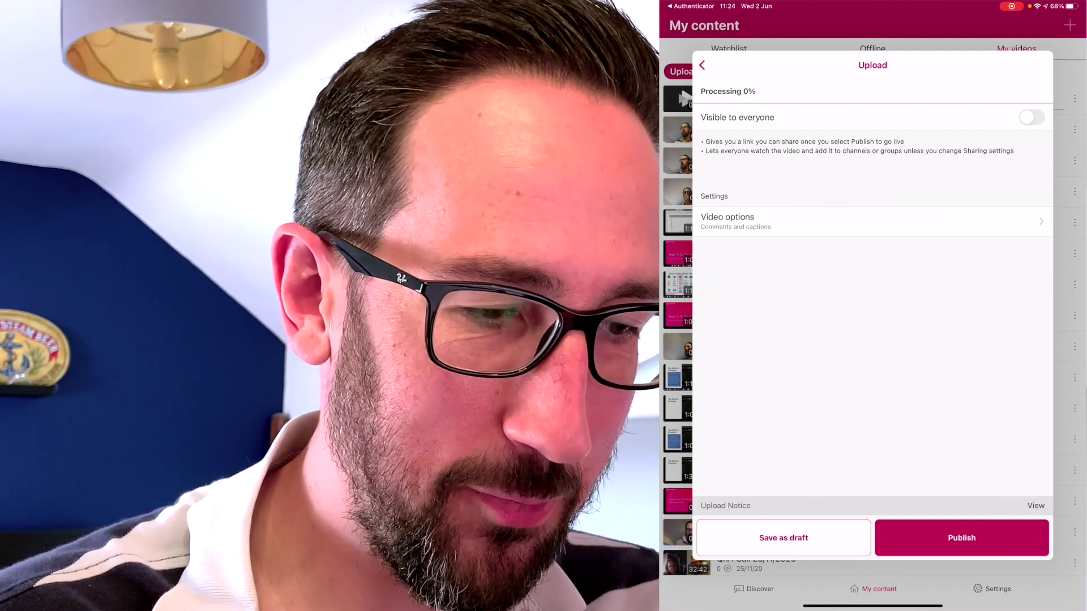
pyautogui.click(871, 222)
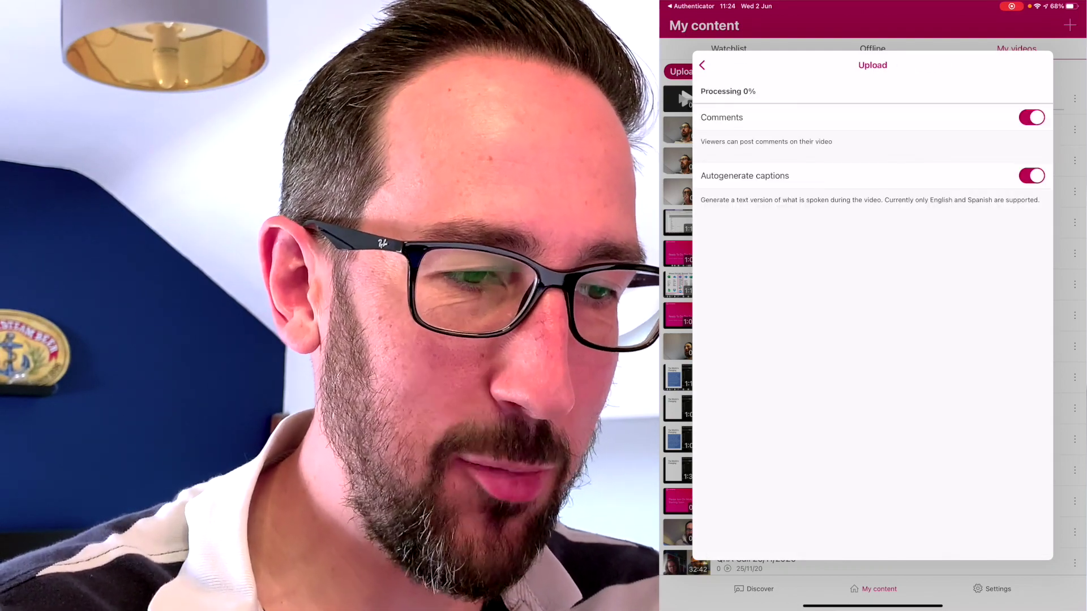
pyautogui.click(702, 65)
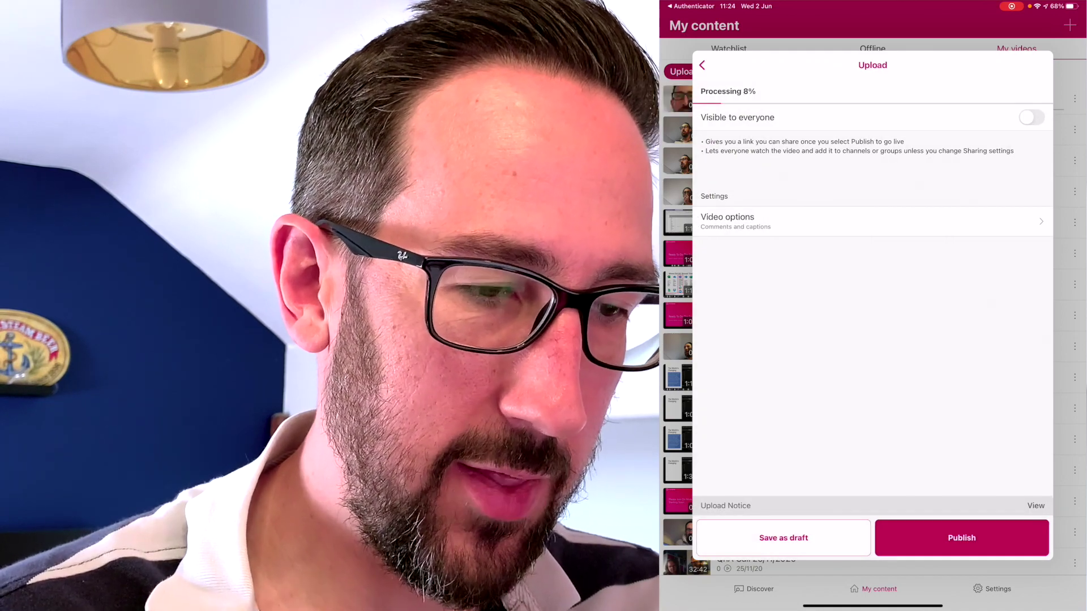
pyautogui.click(962, 537)
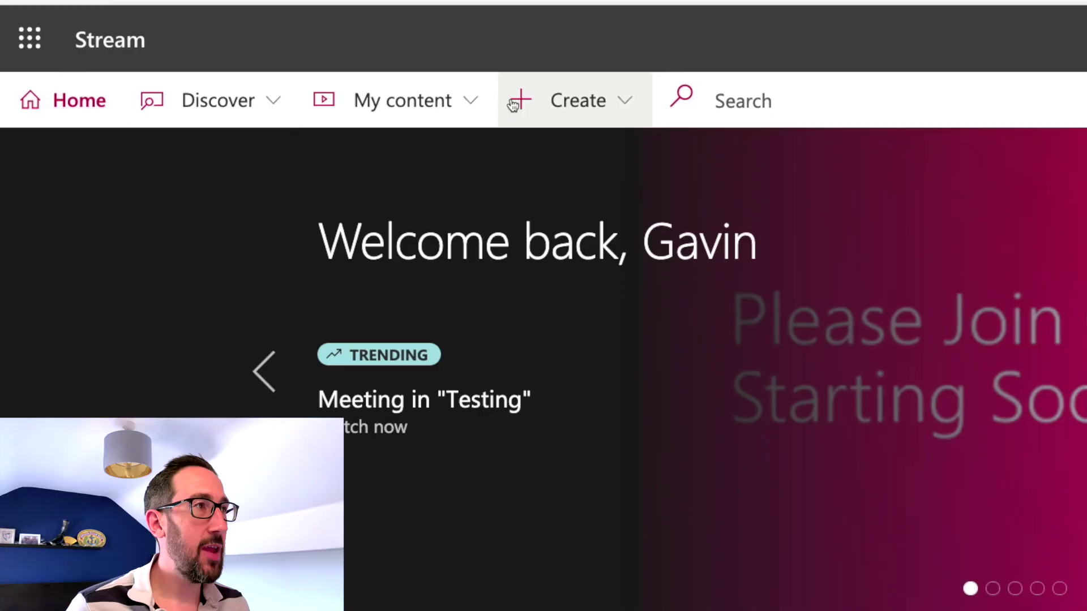
# Switch to Stream in the browser and open the "Praise message test" video's details for editing.
pyautogui.click(395, 104)
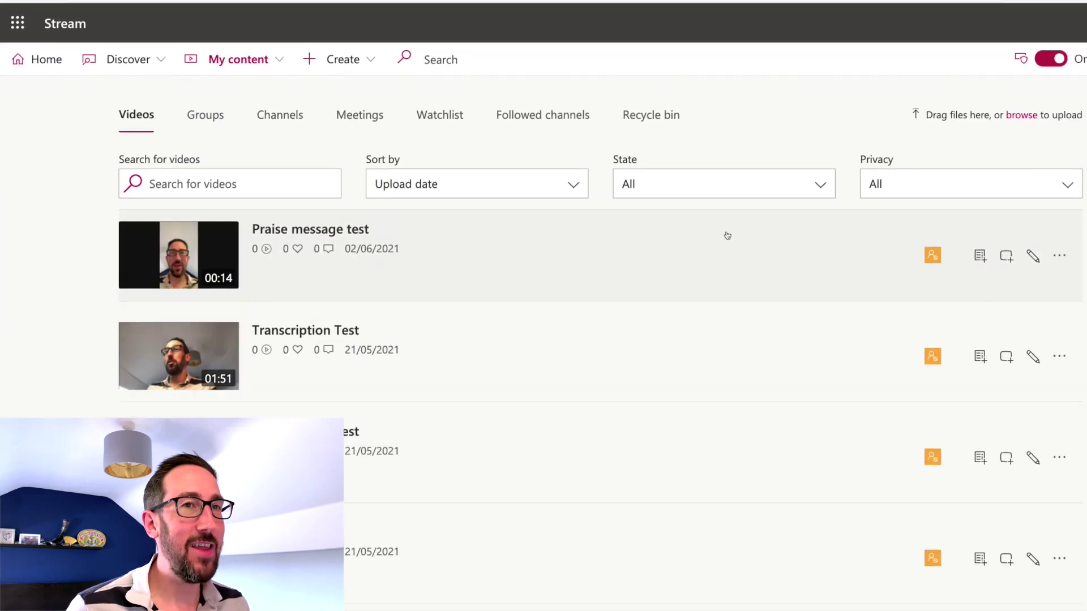
pyautogui.click(1059, 256)
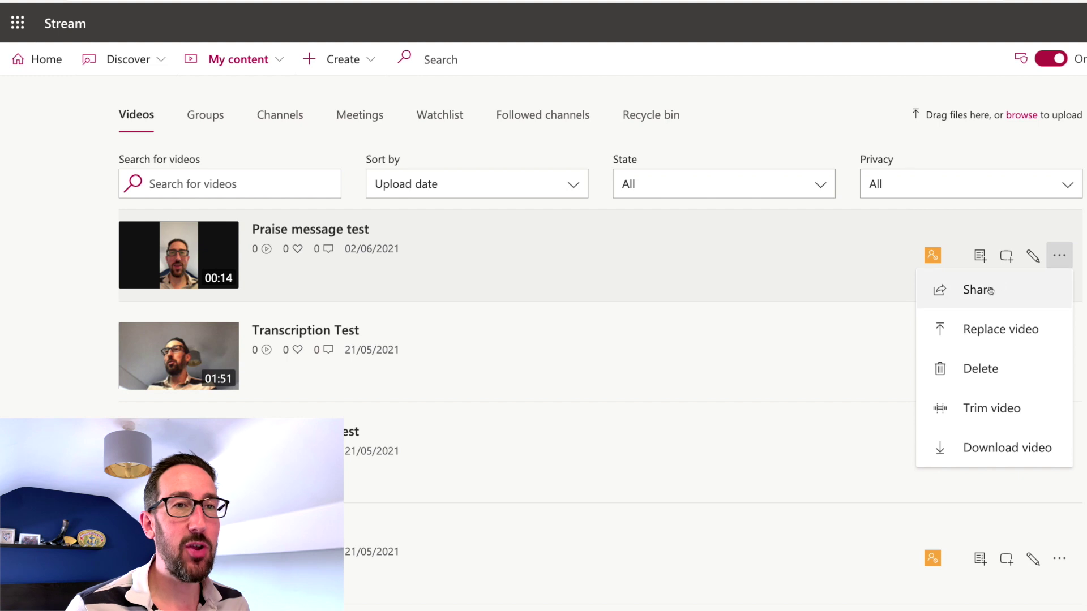
pyautogui.click(1003, 153)
pyautogui.click(1032, 259)
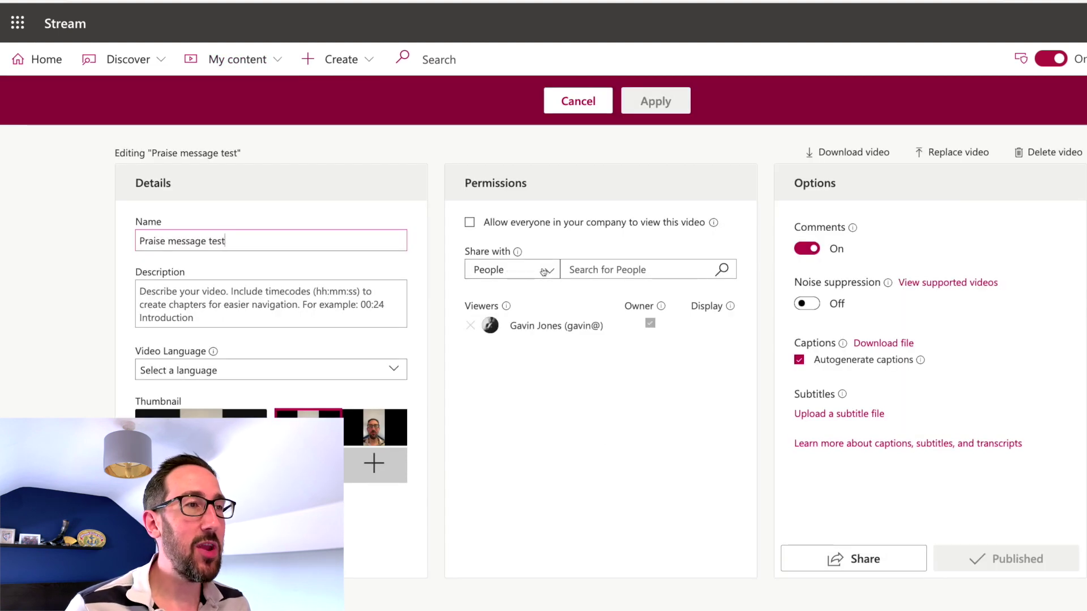
# Set the video's sharing type to My groups and search the groups for "testing".
pyautogui.click(550, 272)
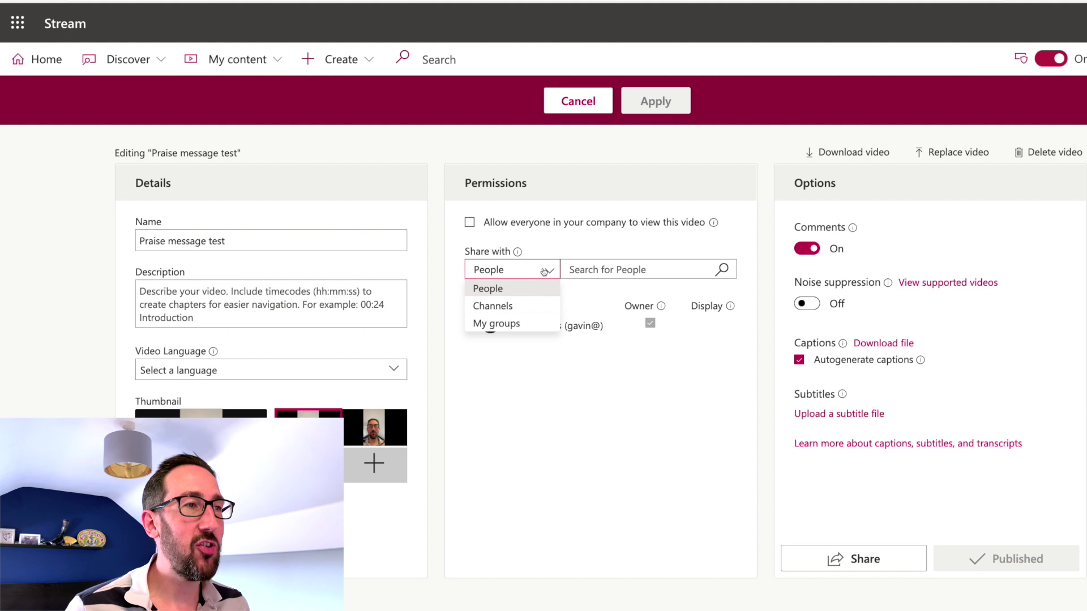
pyautogui.click(495, 322)
pyautogui.click(602, 270)
pyautogui.write('testing')
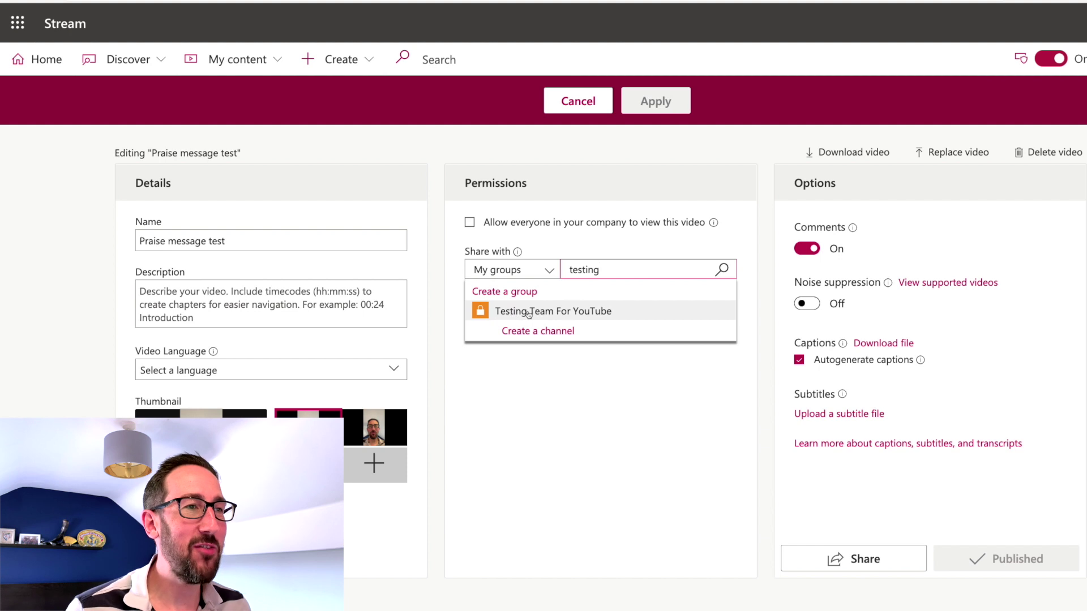
# Try searching the groups for "youtube" instead.
pyautogui.press('BackSpace')
pyautogui.press('BackSpace')
pyautogui.press('BackSpace')
pyautogui.press('BackSpace')
pyautogui.press('BackSpace')
pyautogui.press('BackSpace')
pyautogui.press('BackSpace')
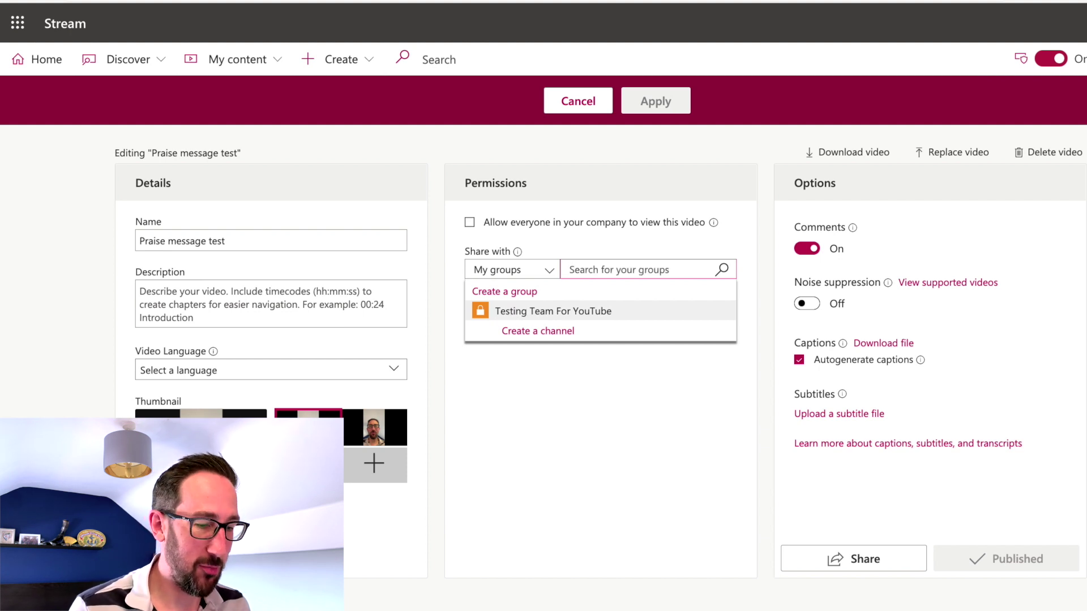
pyautogui.write('youtub')
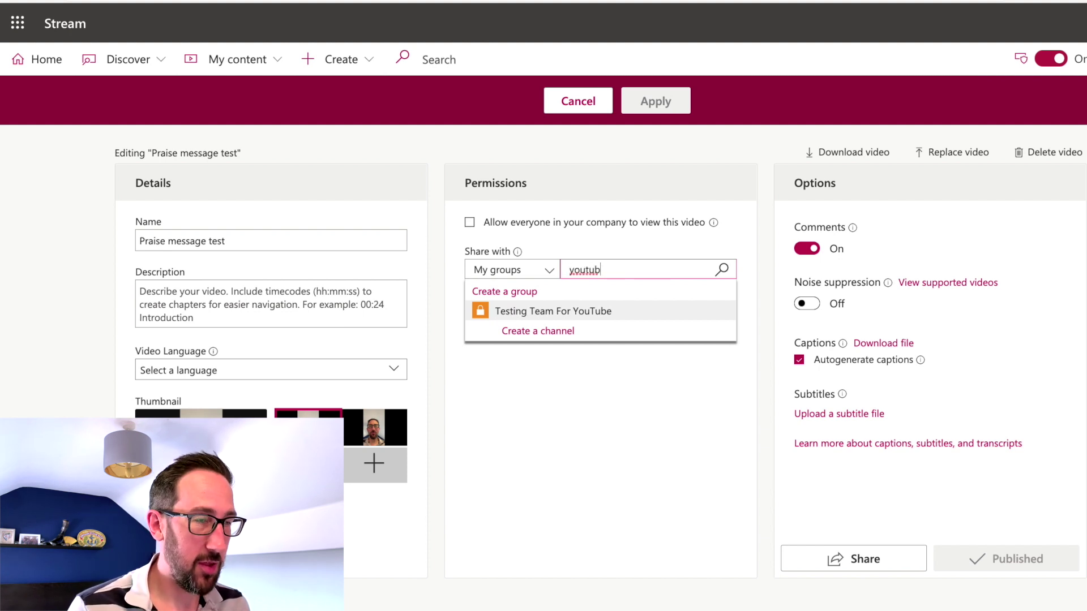
pyautogui.write('e')
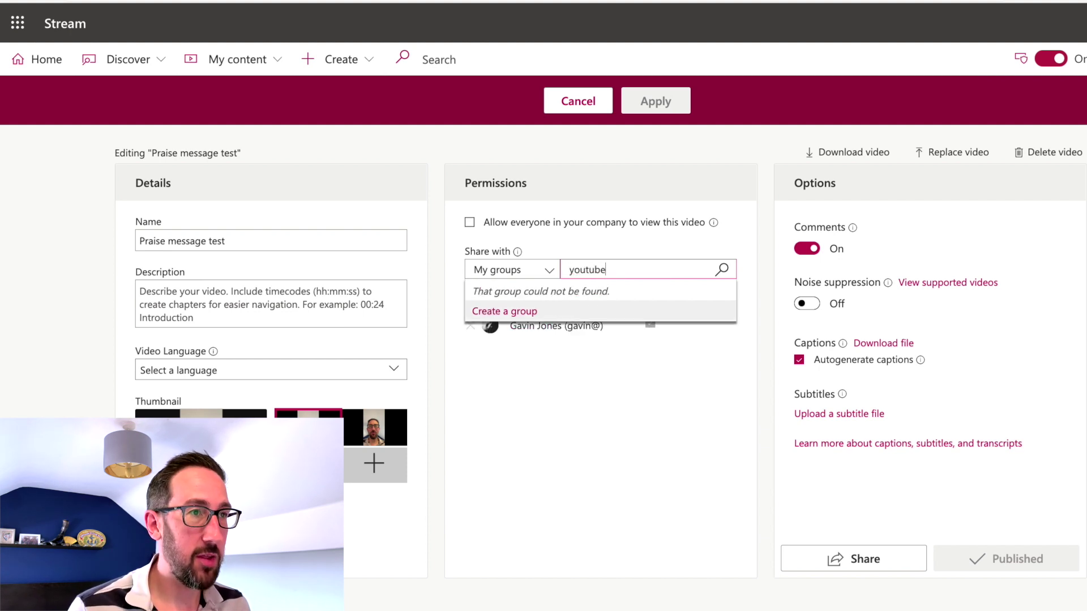
# Search for "testing", share the video with the Testing Team For YouTube group and apply the change.
pyautogui.doubleClick(583, 270)
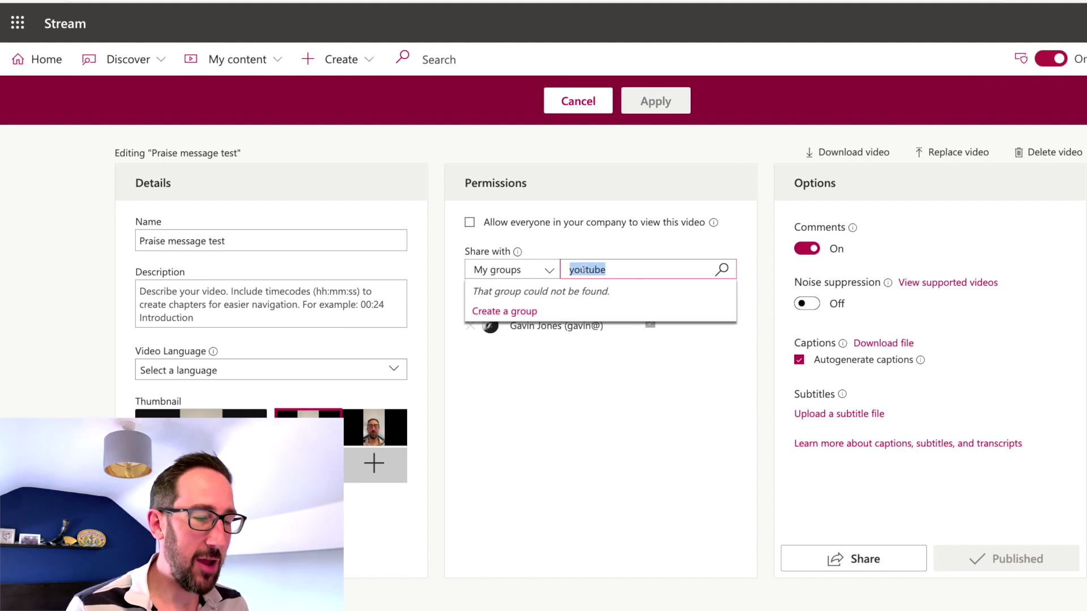
pyautogui.write('testing')
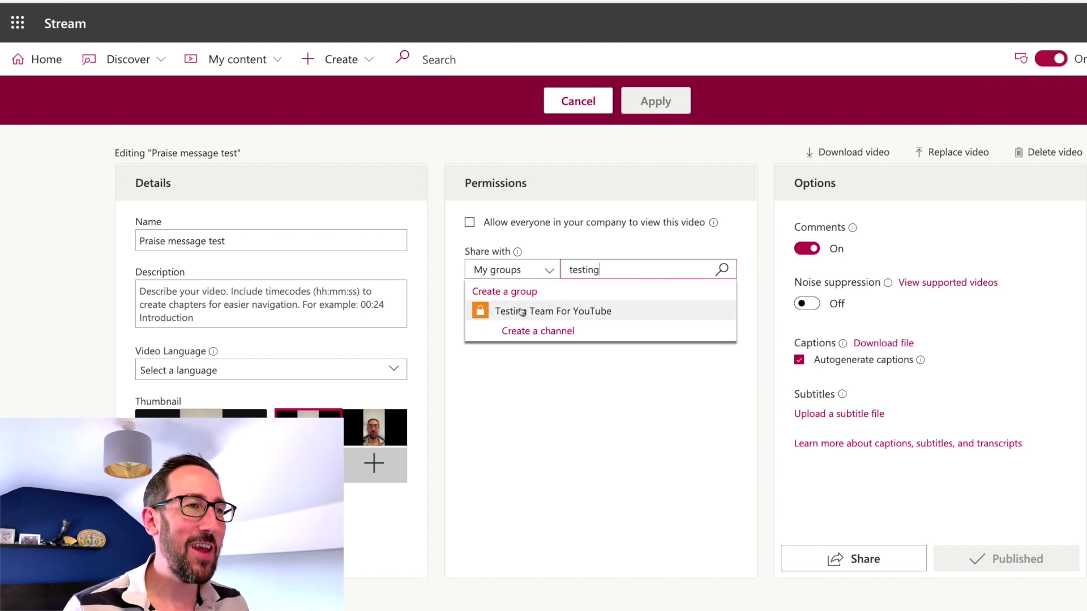
pyautogui.click(614, 312)
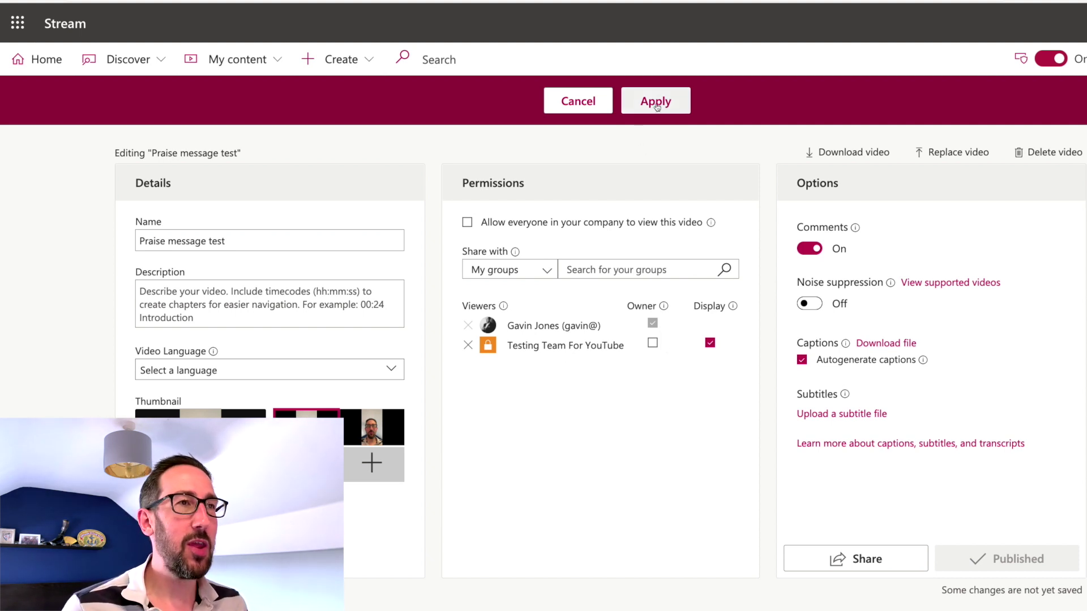
pyautogui.click(655, 104)
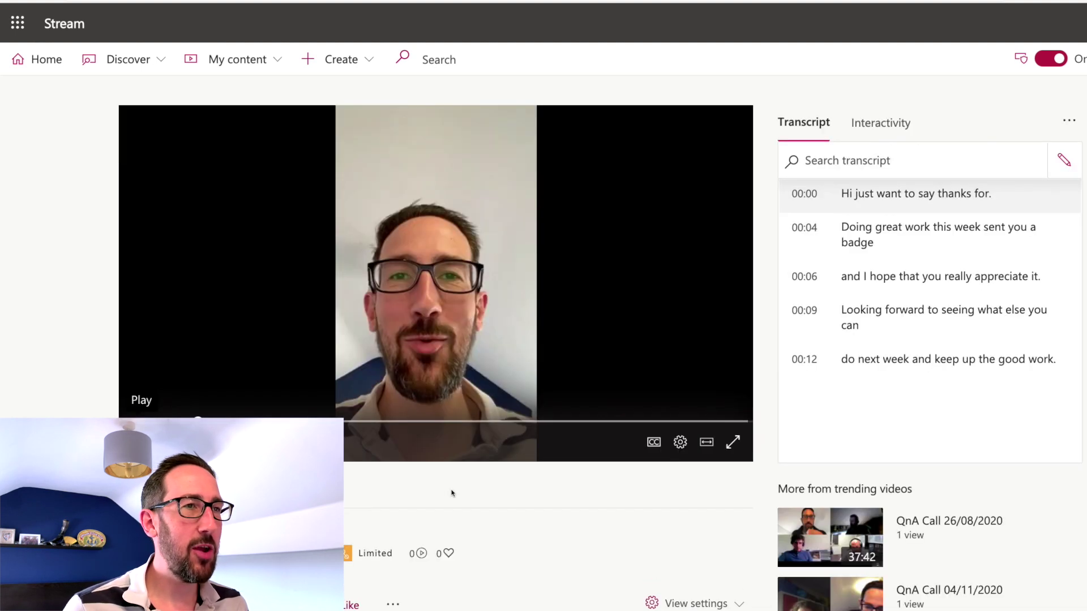
# Switch to Teams, start a reply to the Script post in the Testing channel and open the Stream extension for it.
pyautogui.hotkey('ctrl', 'Right')
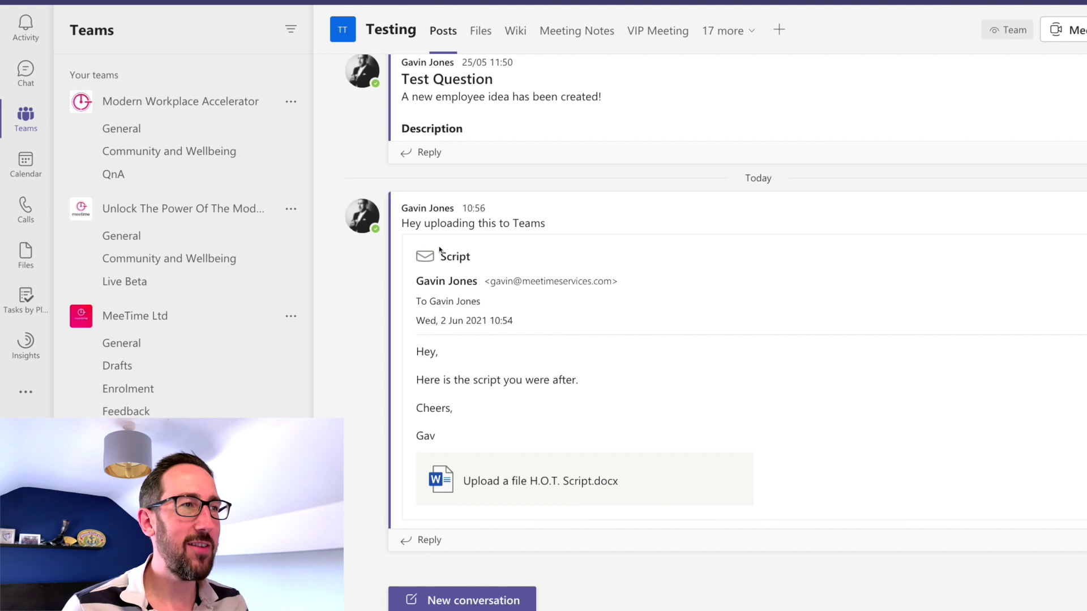
pyautogui.click(413, 547)
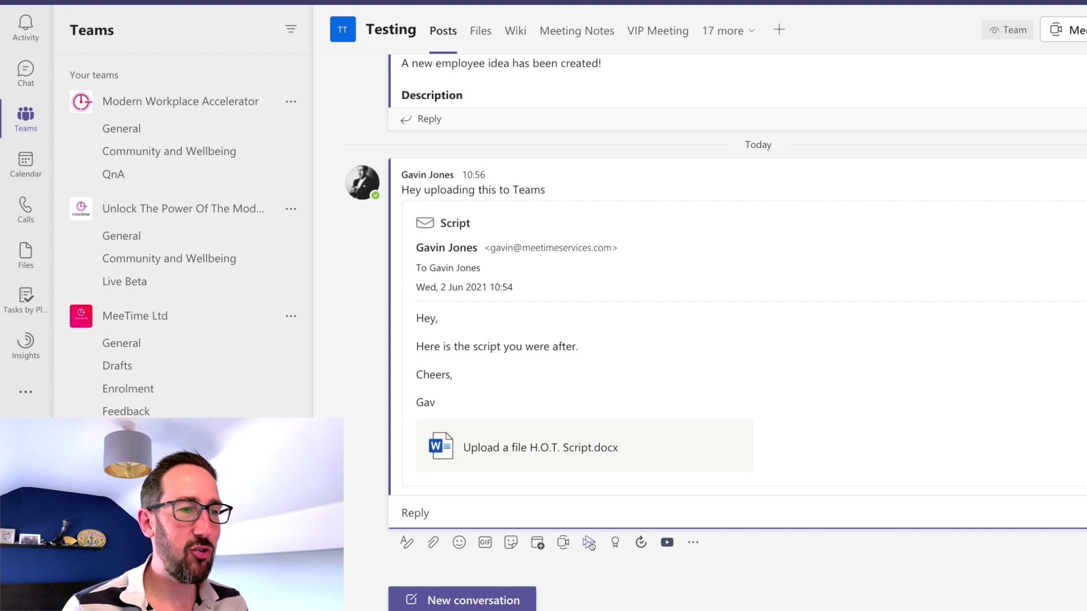
pyautogui.click(692, 544)
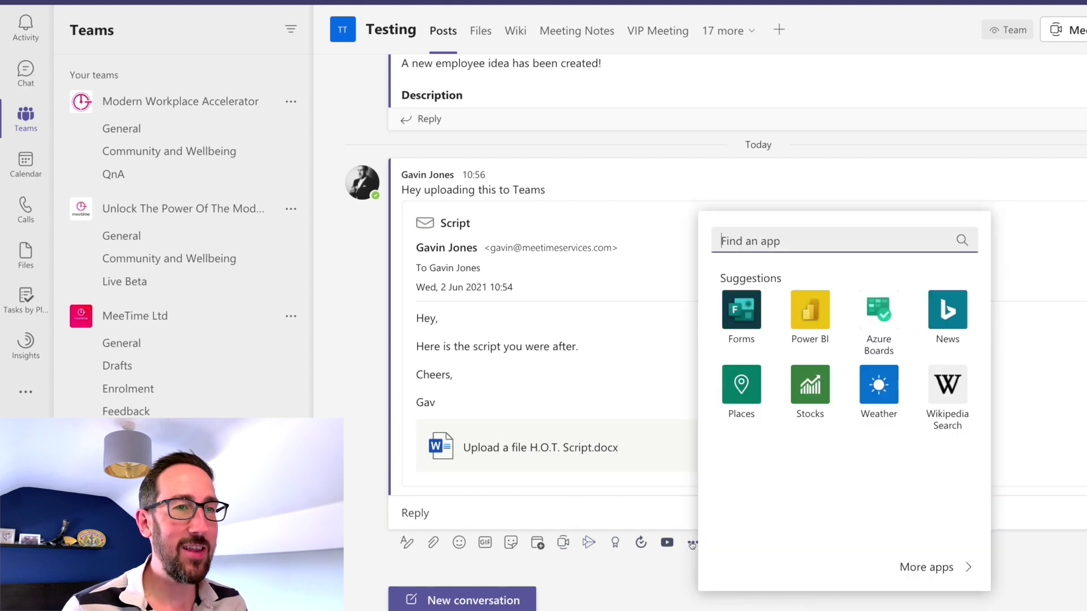
pyautogui.click(589, 544)
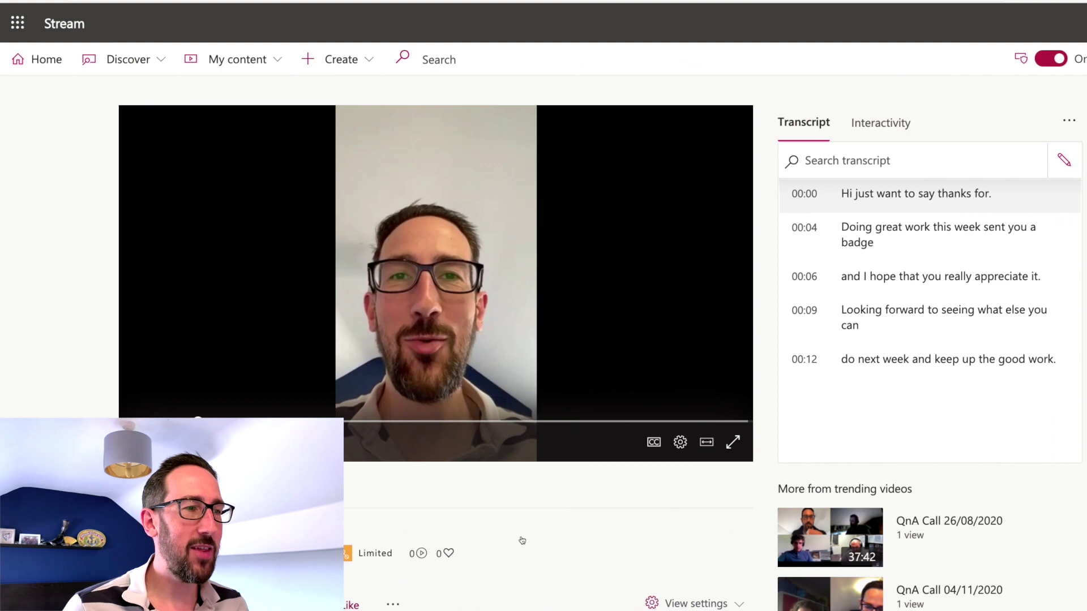
# Return to the praise video in Stream and copy its direct share link.
pyautogui.scroll(-1, 517, 539)
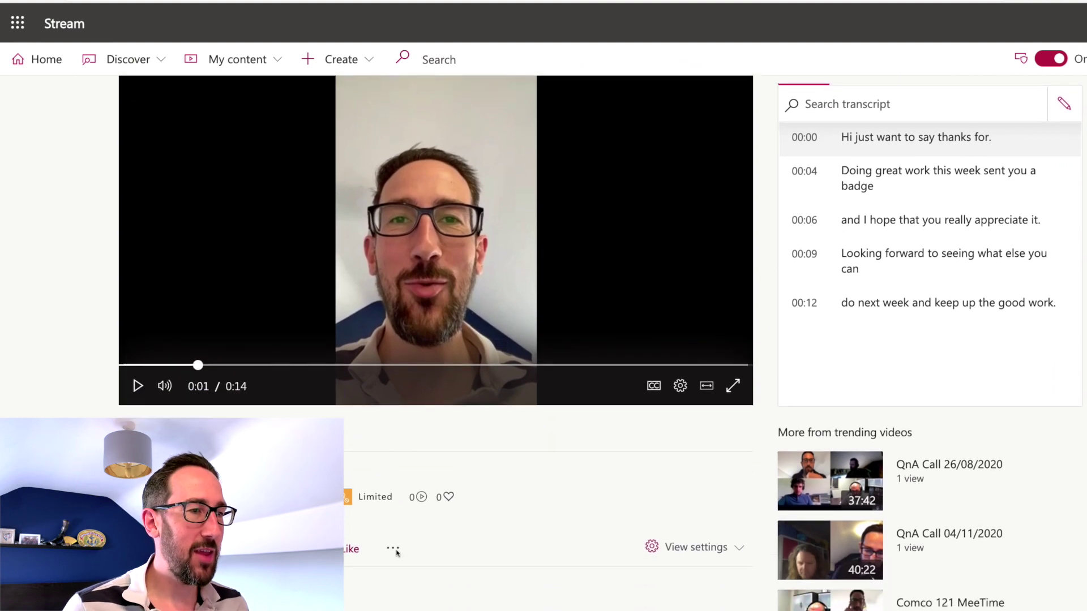
pyautogui.click(396, 553)
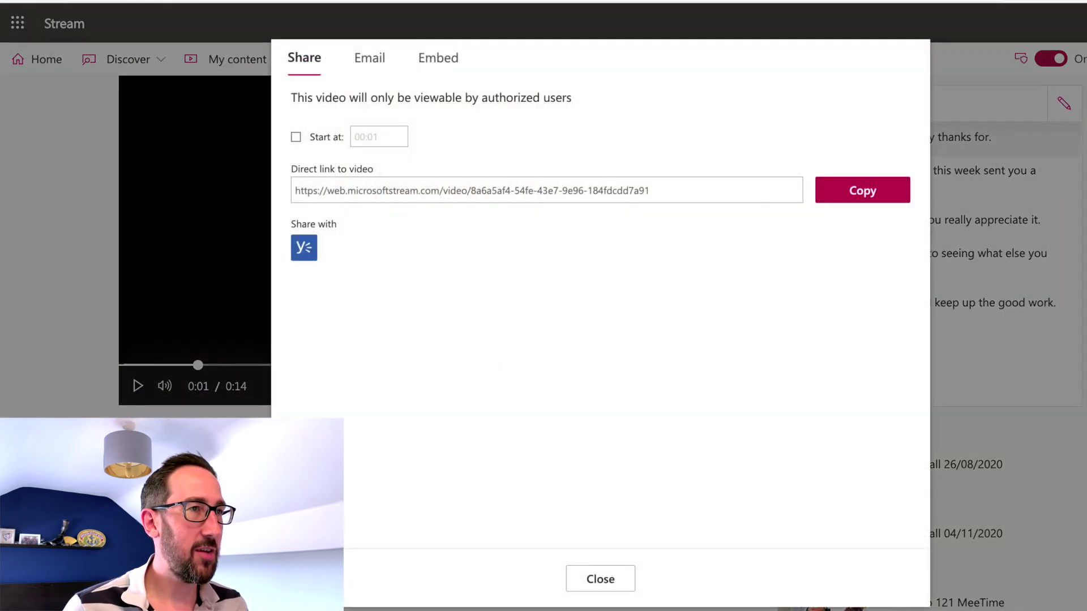
pyautogui.click(854, 191)
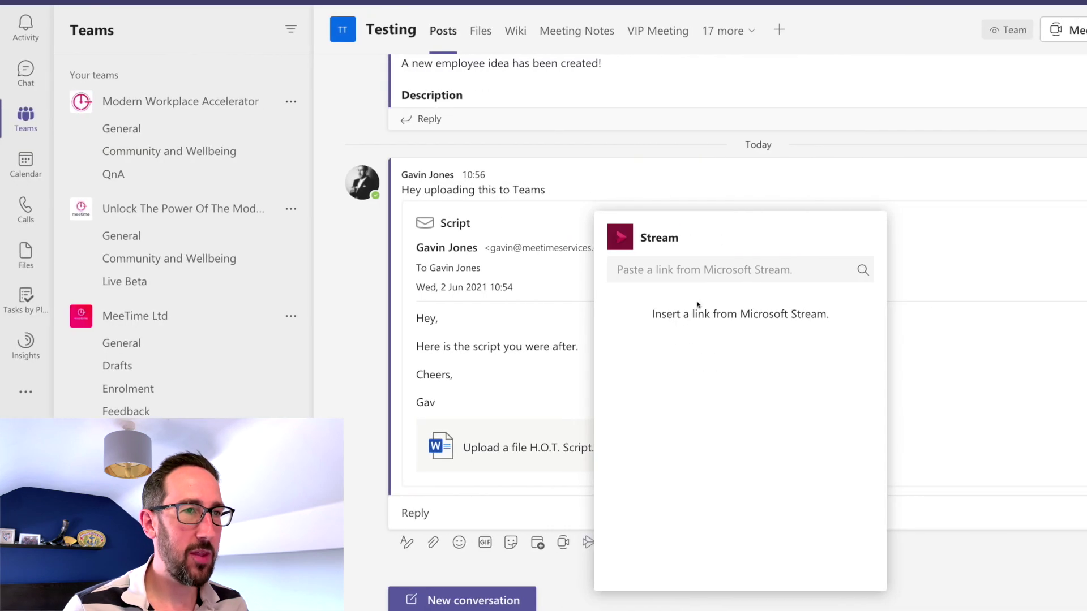
# Switch back to Teams, insert the copied Stream link into the reply and post it.
pyautogui.click(680, 280)
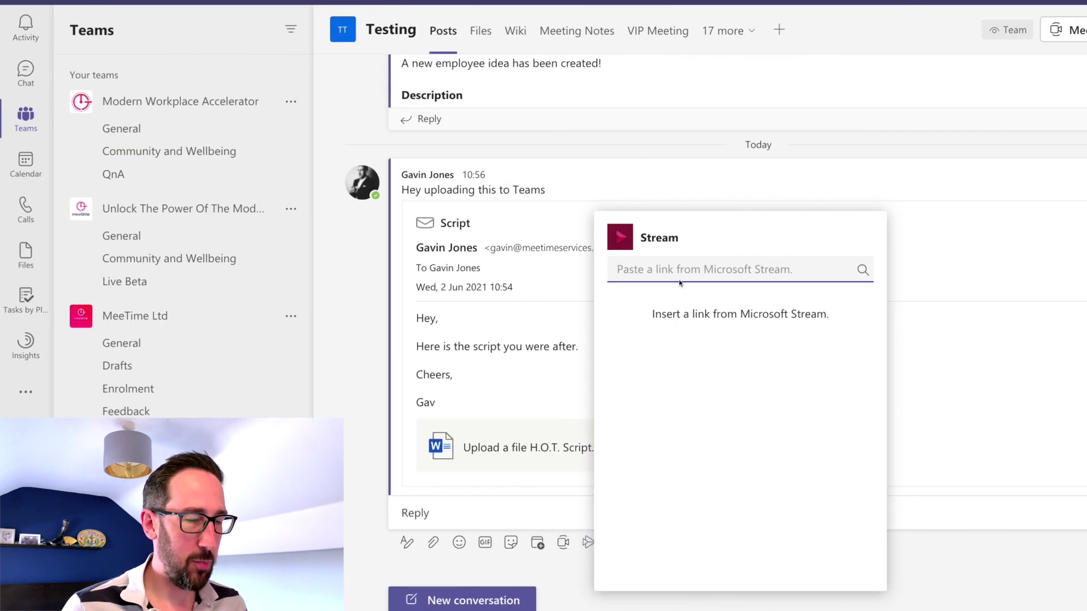
pyautogui.hotkey('ctrl', 'v')
pyautogui.press('Return')
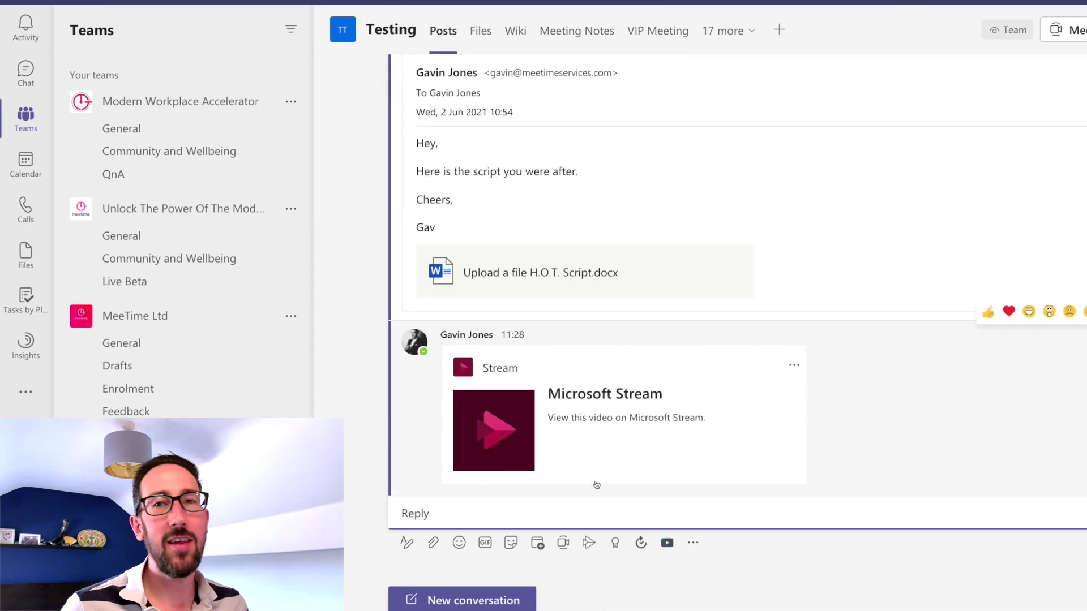